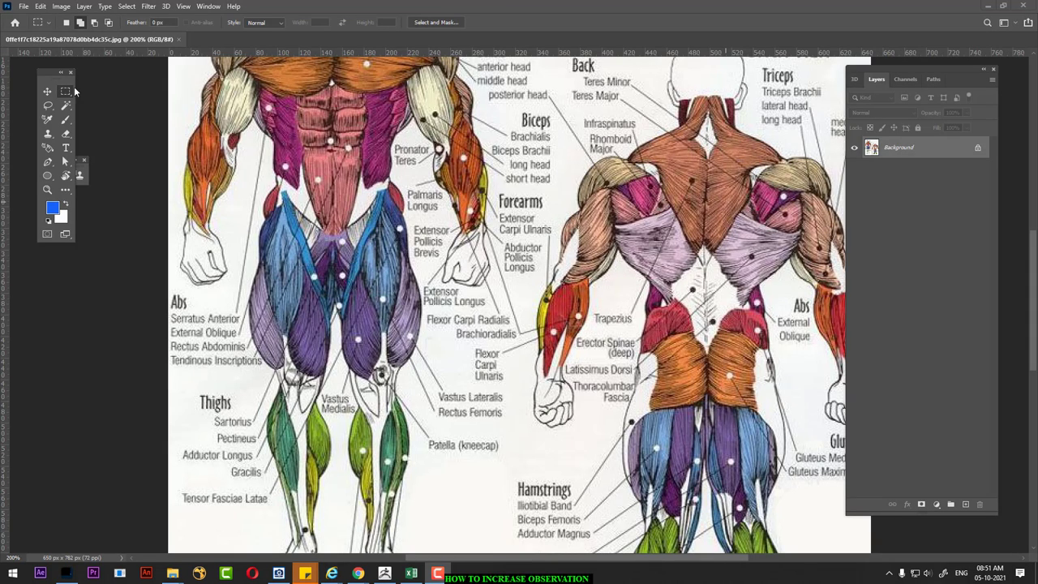
Zoom onto the anatomy chart's back figure and add an empty Layer 1 above the Background.
left_click(46, 92)
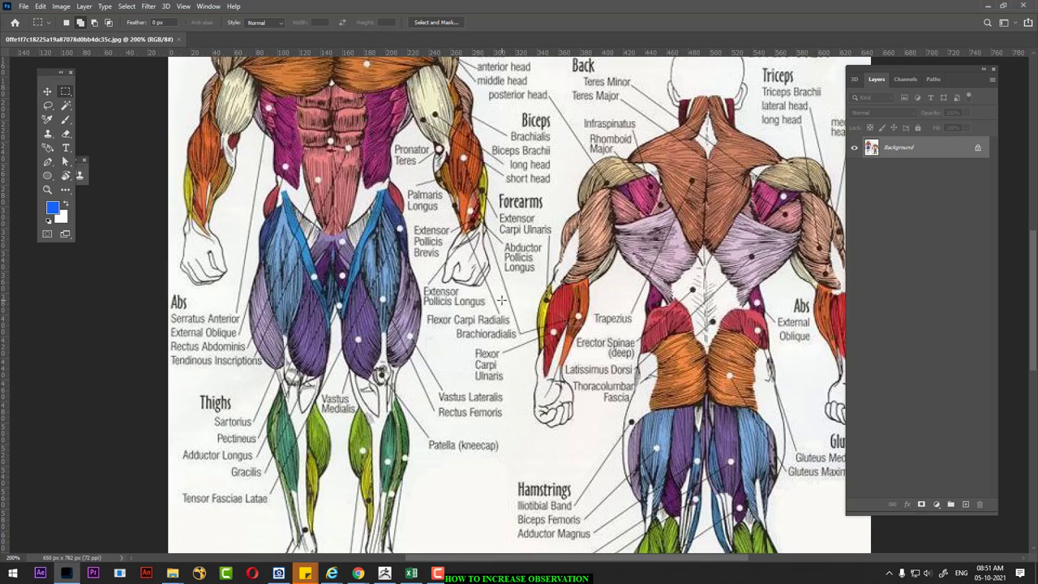
scroll(520, 295, "up", 1)
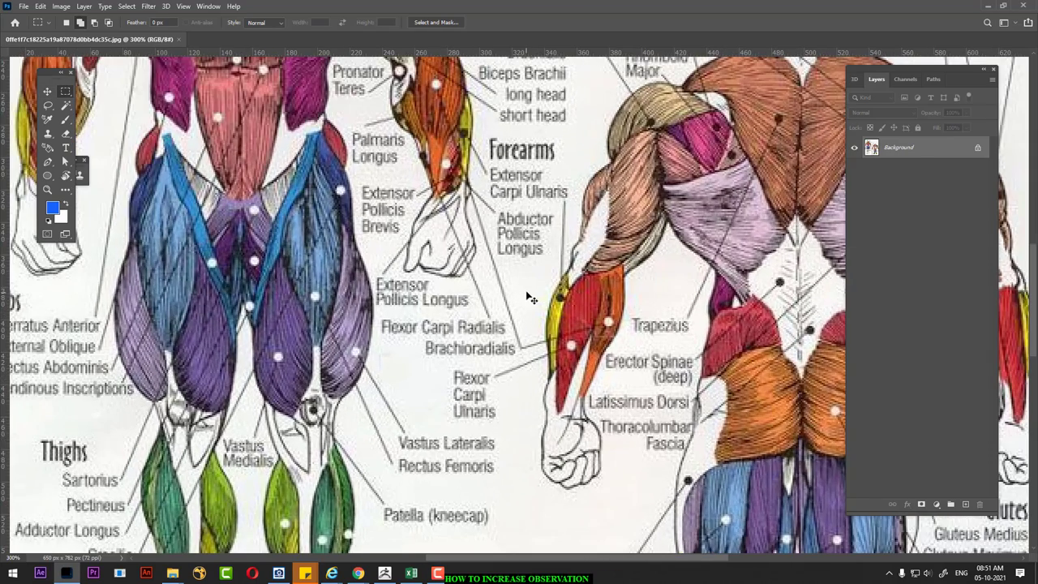
mouse_move(654, 277)
left_mouse_down()
mouse_move(309, 289)
mouse_move(302, 309)
left_mouse_up()
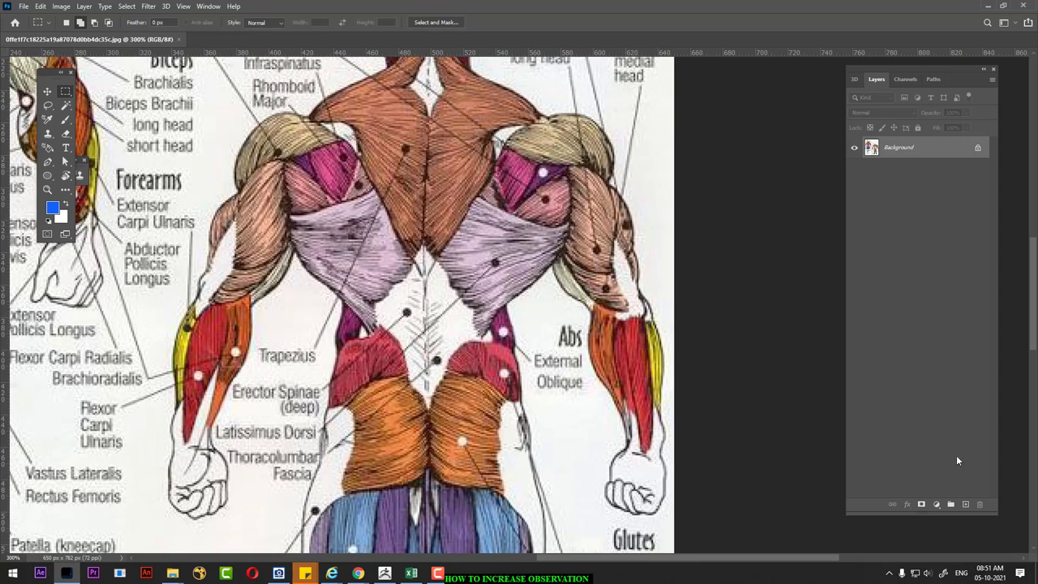
left_click(965, 503)
Zoom onto the upper back muscles and set the foreground colour to red, hex fa1616.
key("ctrl+plus")
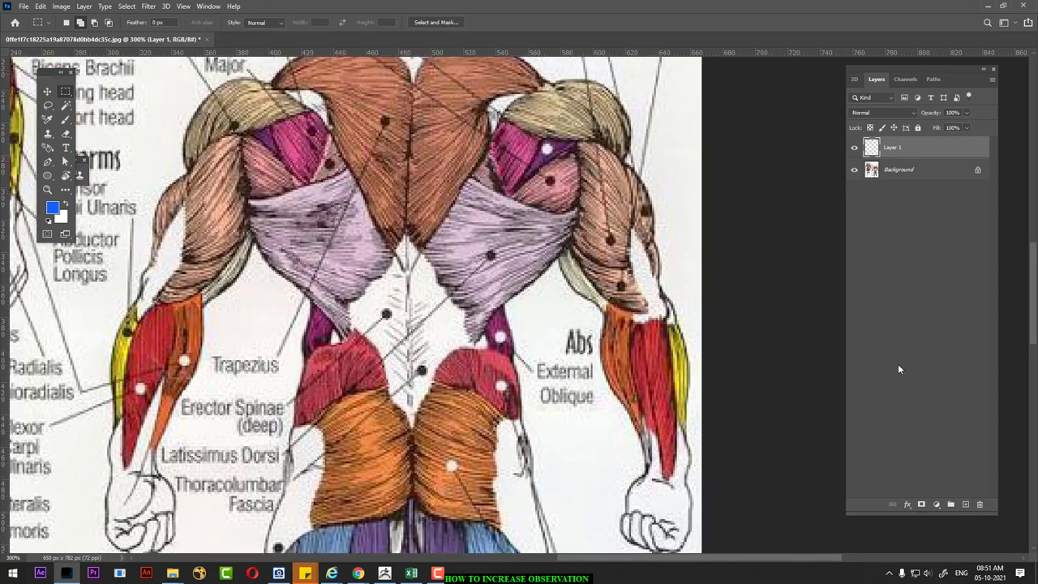
left_click_drag(456, 243, 490, 316)
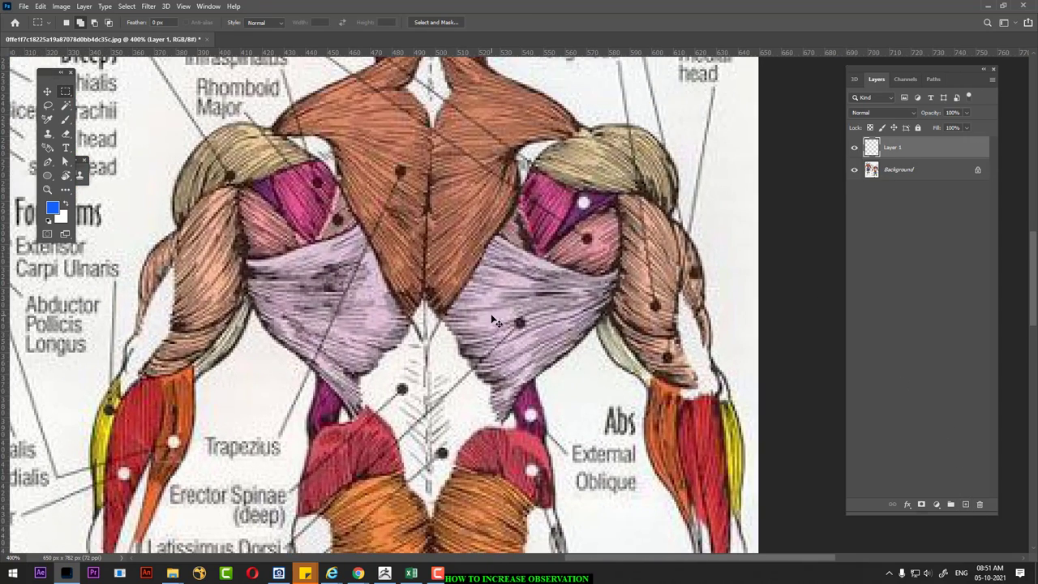
scroll(519, 304, "up", 1)
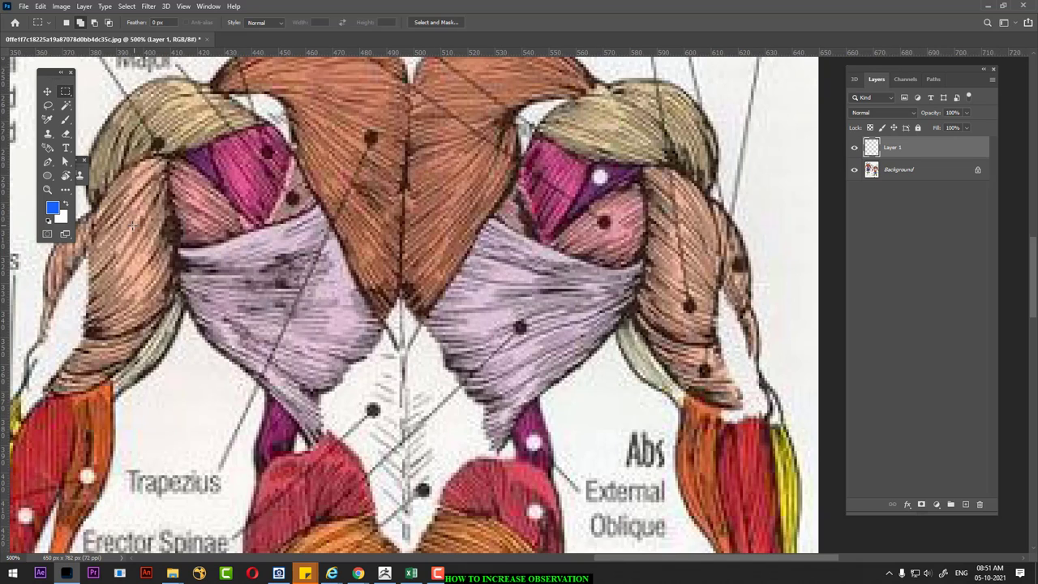
left_click(52, 207)
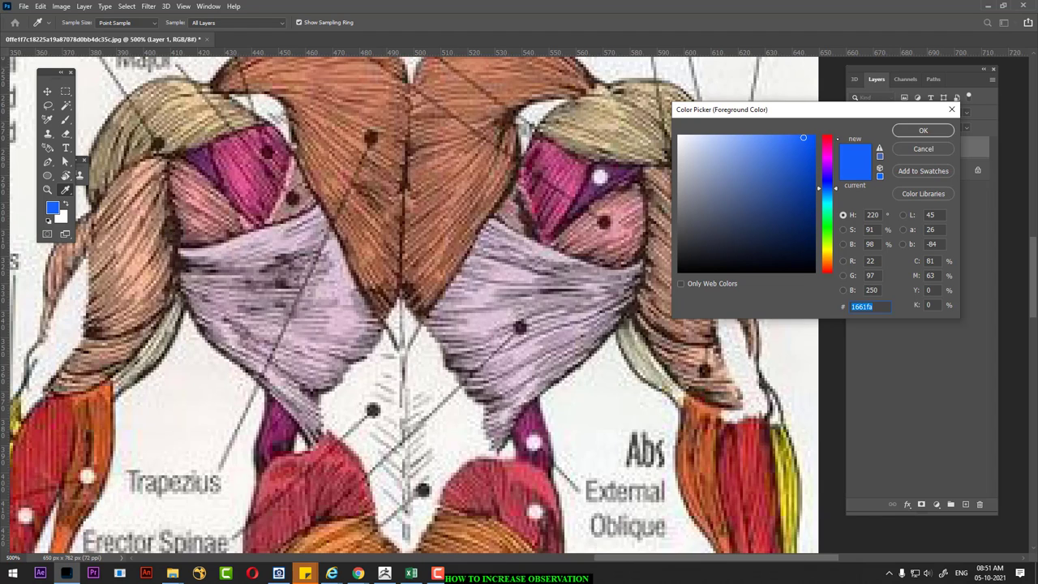
type("fa1616")
left_click(916, 131)
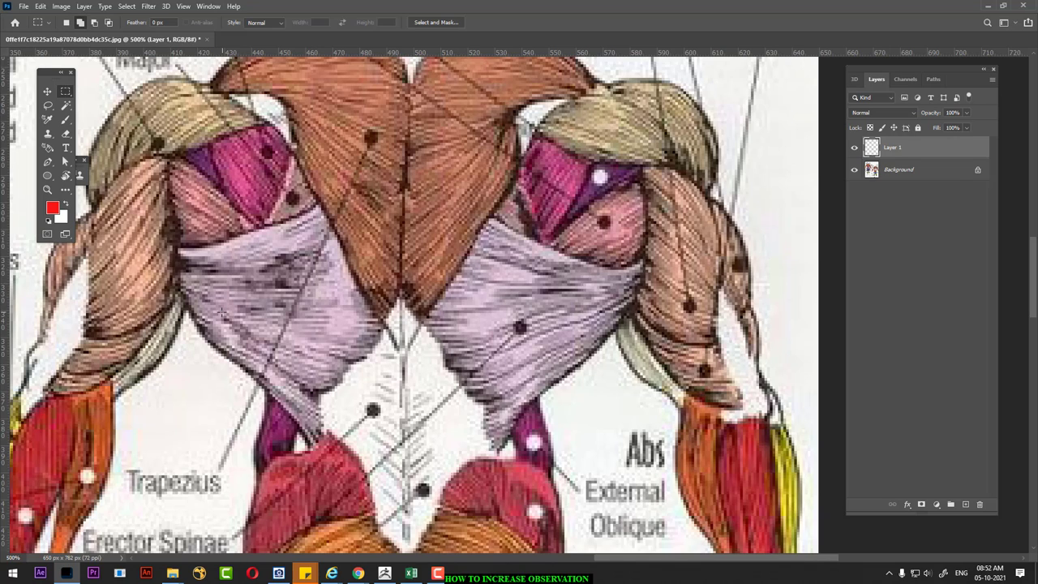
With a small brush, trace red lines along the left lilac muscle's top, left and lower edges.
key("b")
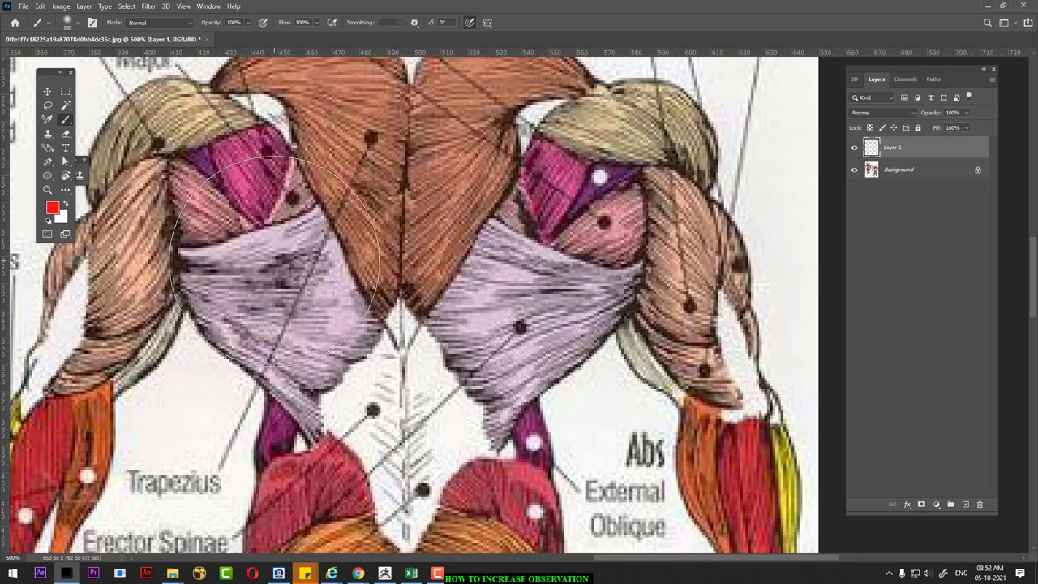
key("bracketleft")
key("bracketleft")
key("bracketleft")
key("bracketleft")
key("bracketleft")
key("bracketleft")
mouse_move(282, 224)
left_mouse_down()
mouse_move(297, 216)
mouse_move(176, 251)
mouse_move(321, 203)
mouse_move(399, 354)
left_mouse_up()
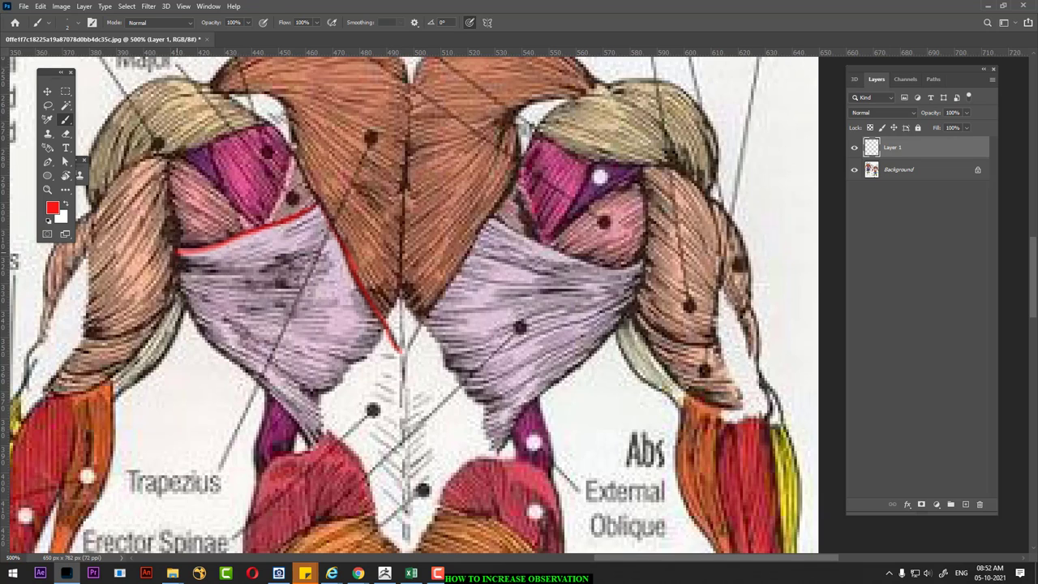
left_click_drag(181, 303, 311, 442)
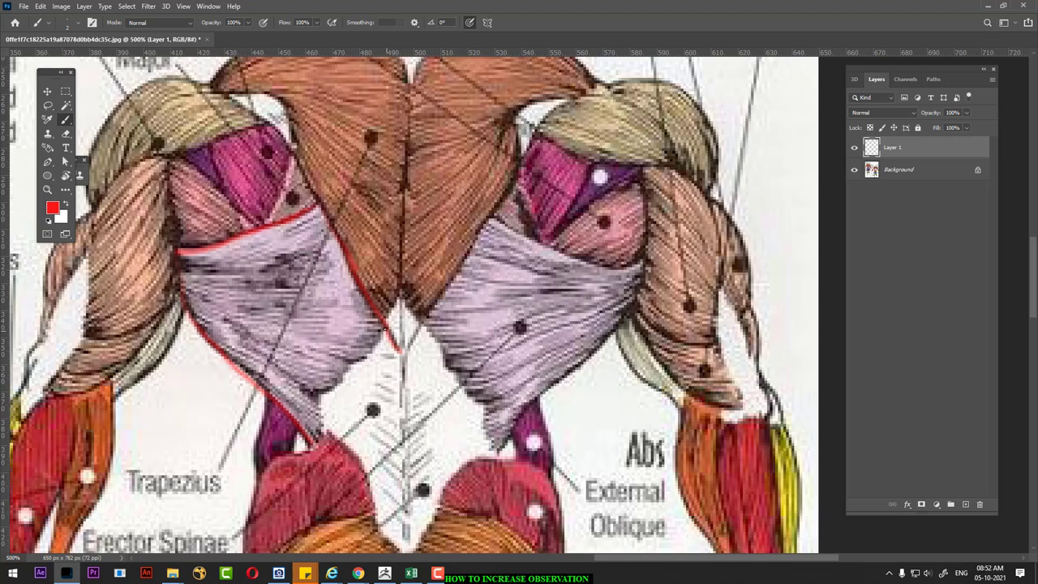
mouse_move(378, 347)
left_mouse_down()
mouse_move(326, 394)
mouse_move(320, 435)
left_mouse_up()
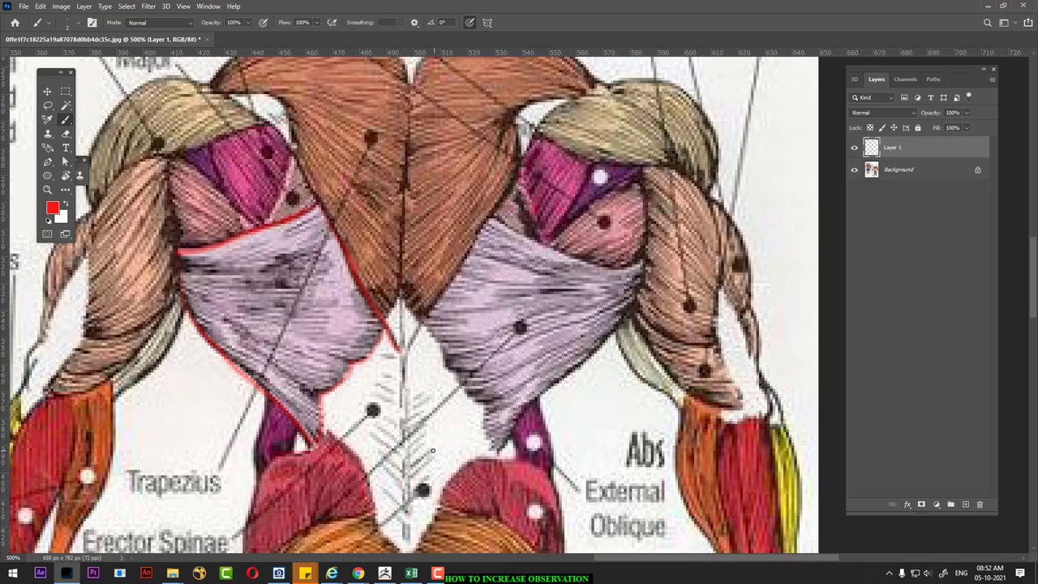
scroll(428, 451, "left", 2)
scroll(428, 438, "up", 3)
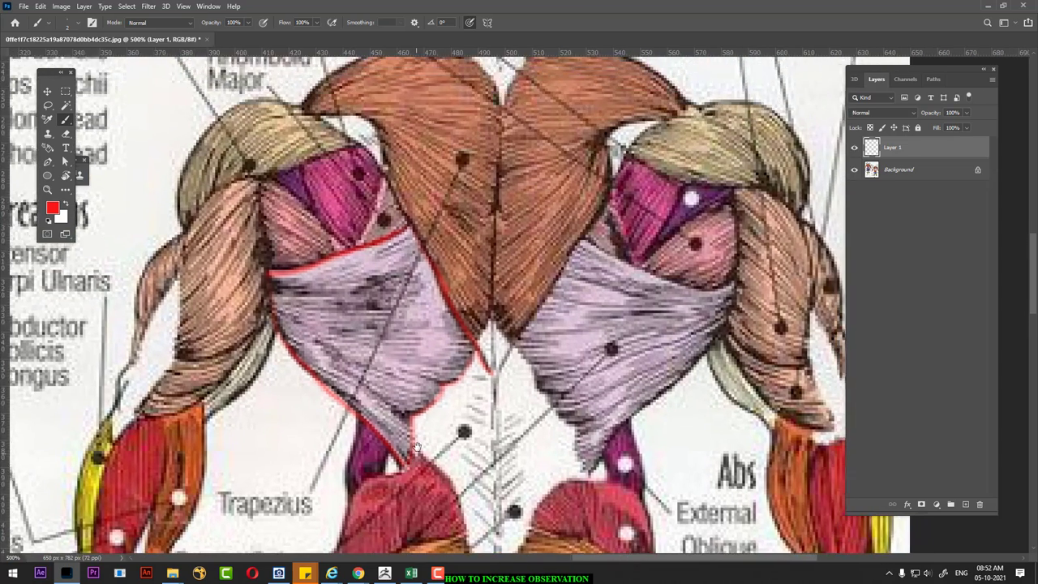
scroll(432, 397, "down", 4)
scroll(432, 397, "left", 3)
scroll(432, 397, "right", 2)
scroll(438, 357, "up", 3)
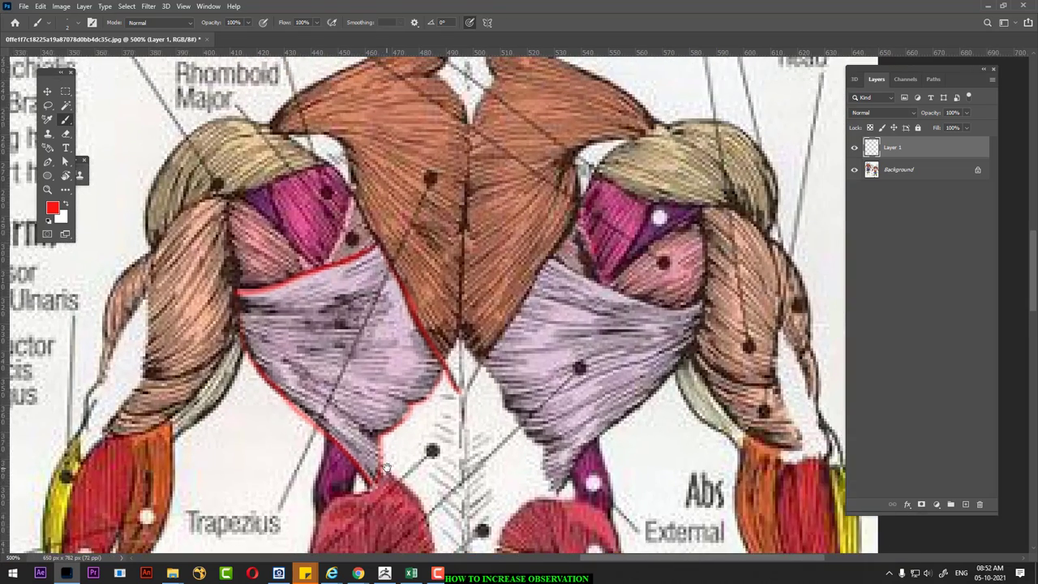
scroll(444, 325, "up", 2)
scroll(444, 341, "up", 2)
scroll(444, 349, "up", 2)
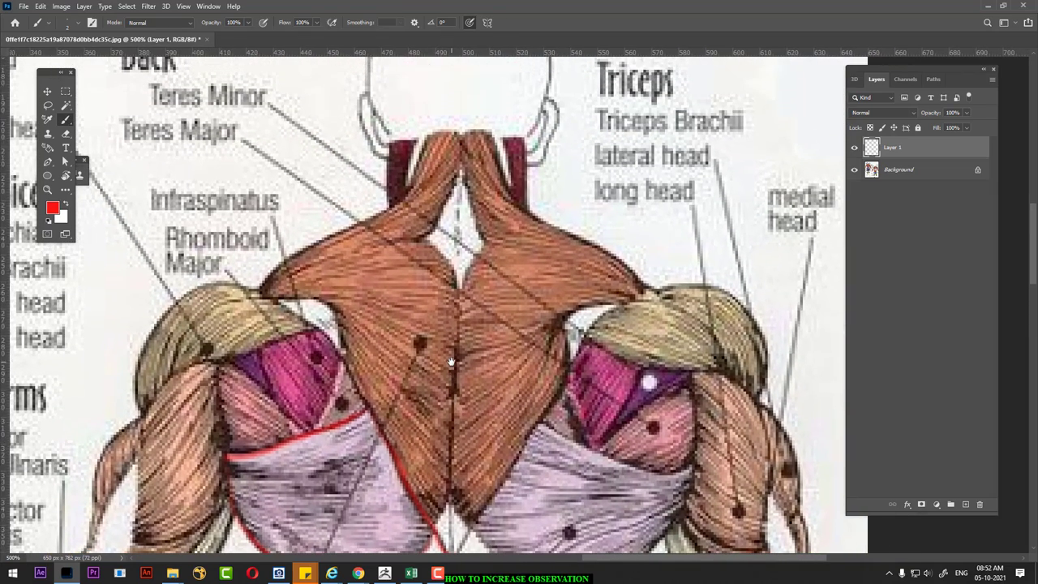
Trace red lines along the brown trapezius's left edge and down its centre line.
mouse_move(423, 136)
left_mouse_down()
mouse_move(393, 203)
mouse_move(293, 258)
mouse_move(264, 293)
mouse_move(333, 302)
mouse_move(383, 431)
left_mouse_up()
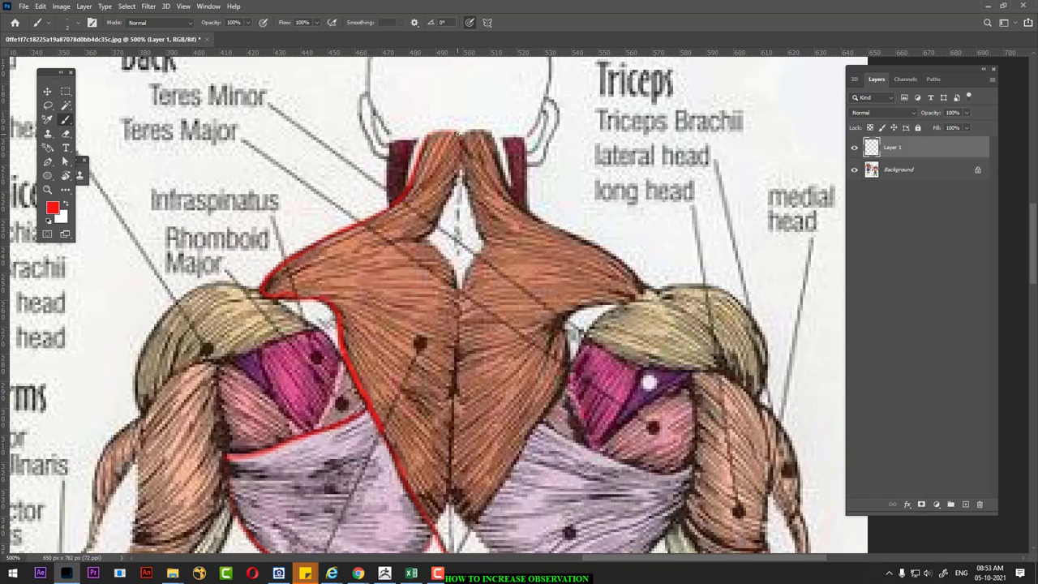
mouse_move(452, 193)
left_mouse_down()
mouse_move(436, 219)
mouse_move(442, 256)
left_mouse_up()
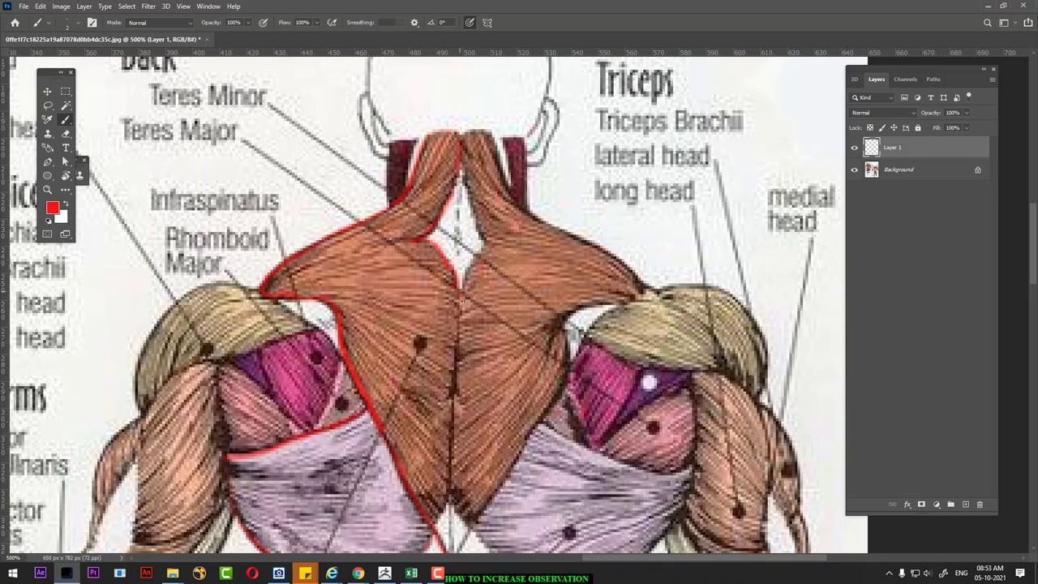
left_click_drag(461, 301, 455, 360)
mouse_move(261, 340)
left_mouse_down()
mouse_move(429, 336)
mouse_move(457, 323)
mouse_move(337, 399)
mouse_move(331, 415)
left_mouse_up()
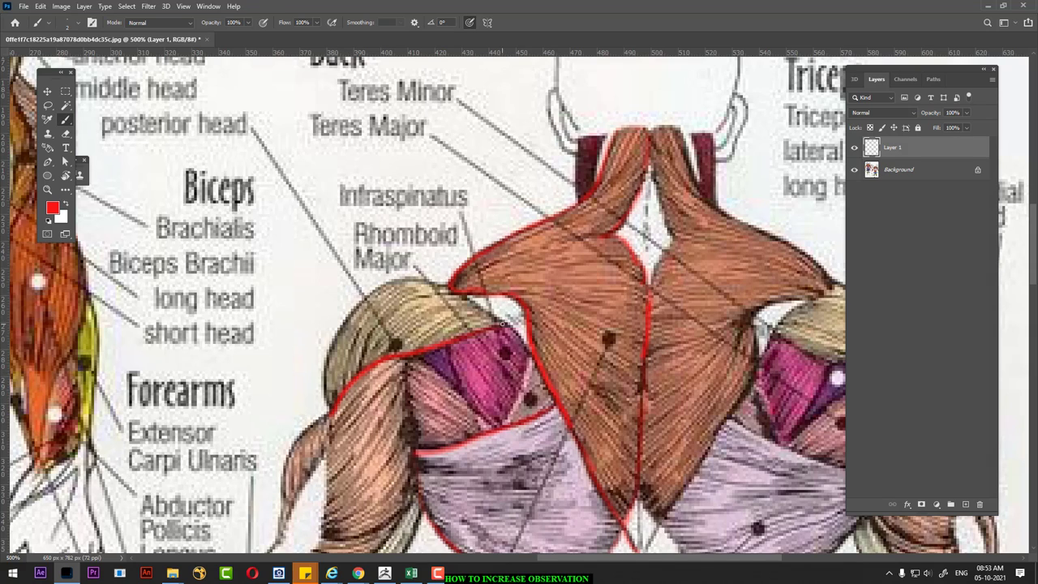
Outline the left shoulder top, the pink muscle's lower edges and the lavender muscle's top in red.
mouse_move(476, 306)
left_mouse_down()
mouse_move(379, 284)
mouse_move(333, 339)
mouse_move(331, 410)
left_mouse_up()
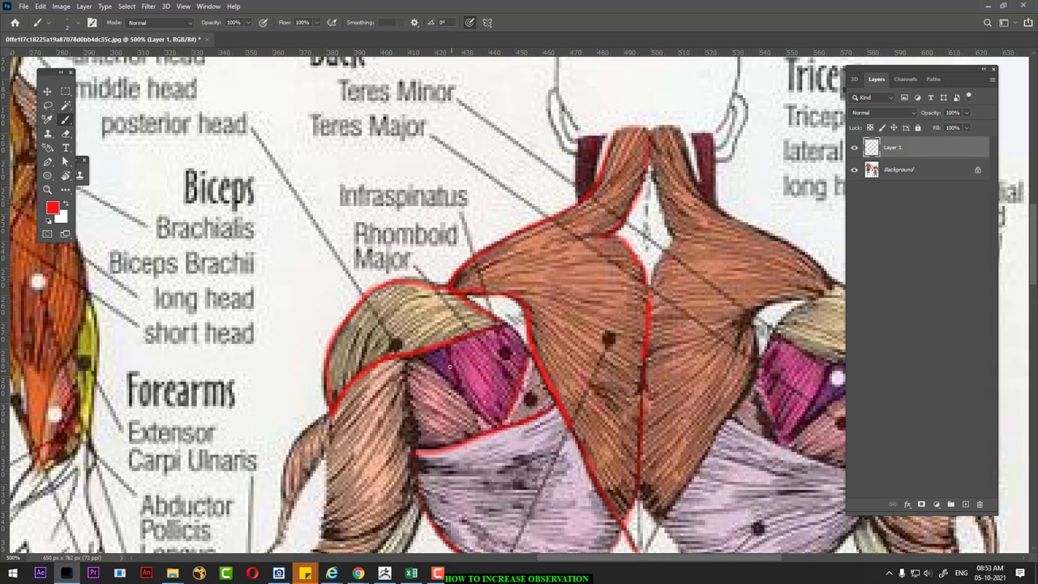
left_click_drag(482, 415, 497, 429)
left_click_drag(410, 361, 473, 423)
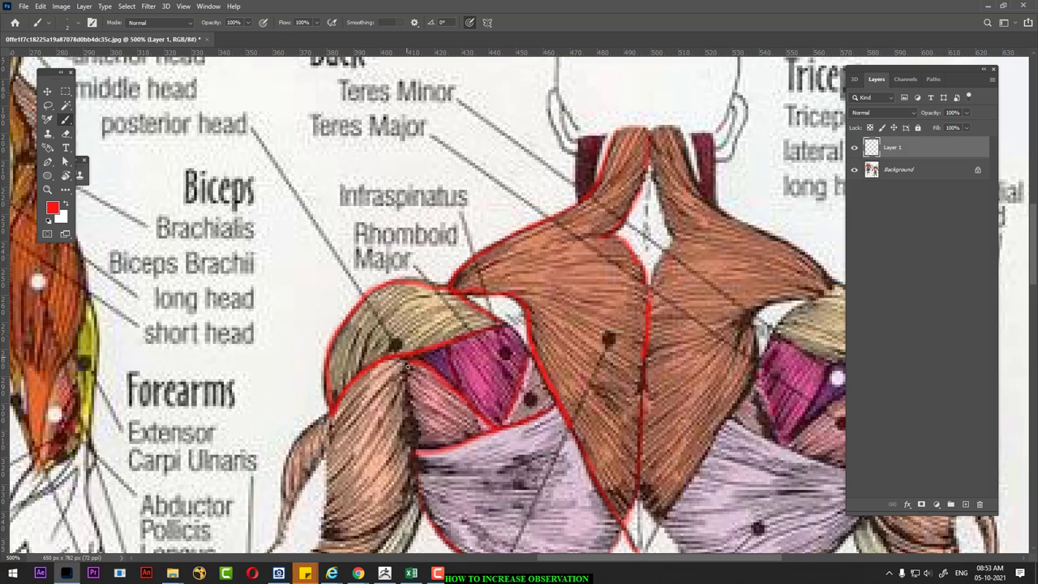
mouse_move(415, 423)
left_mouse_down()
mouse_move(498, 416)
mouse_move(542, 325)
left_mouse_up()
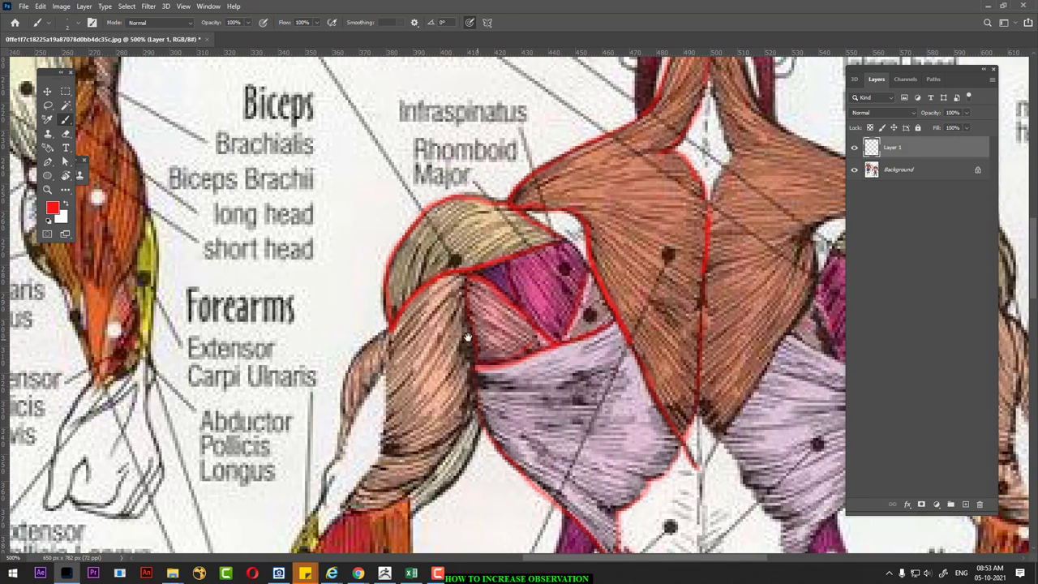
Trace red lines down the upper arm's left and lower edges, then zoom out.
left_click_drag(386, 358, 369, 470)
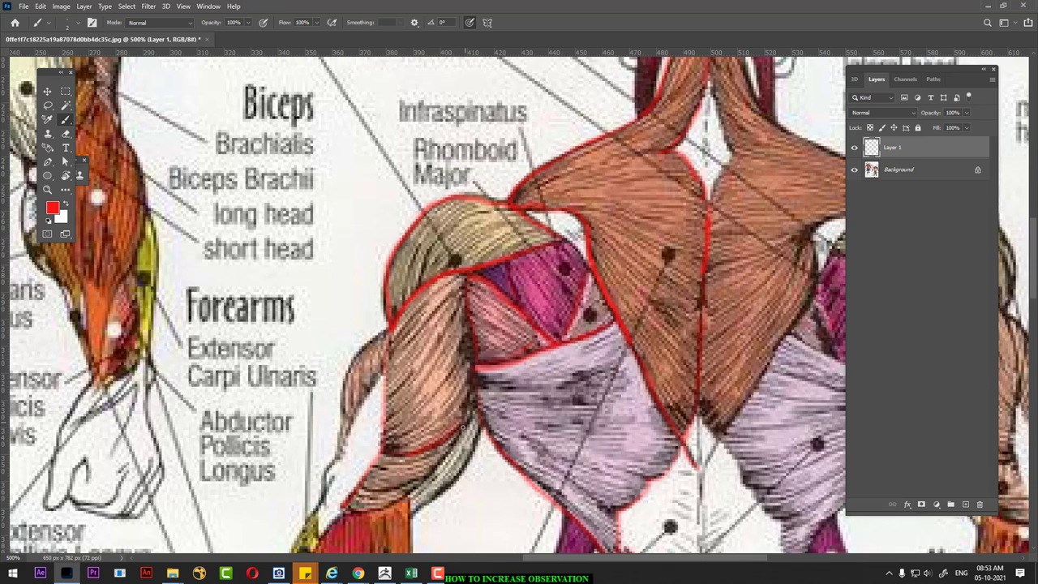
left_click_drag(463, 426, 351, 511)
left_click_drag(374, 379, 335, 451)
left_click_drag(343, 412, 334, 449)
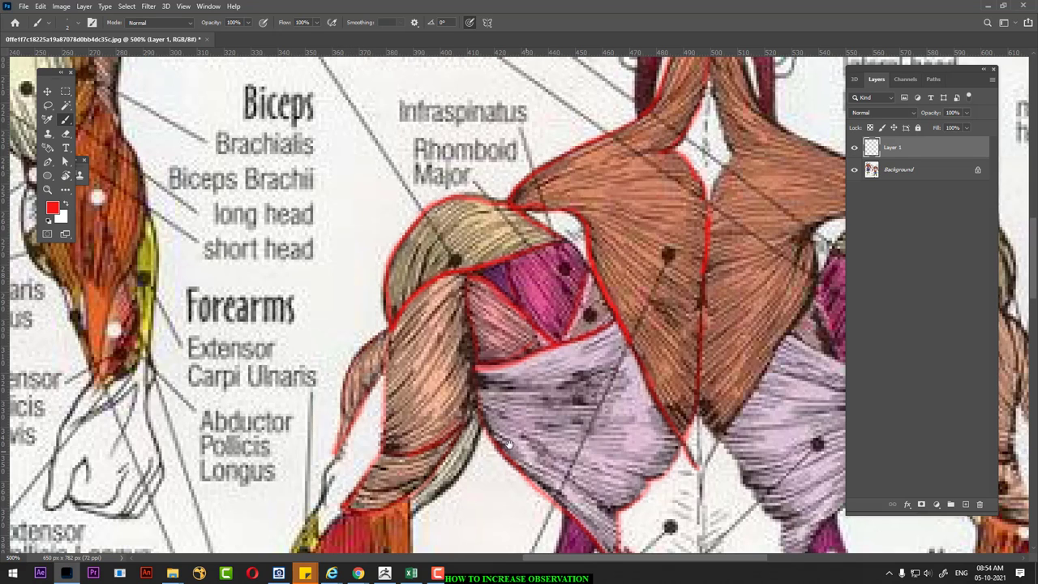
left_click_drag(381, 406, 419, 285)
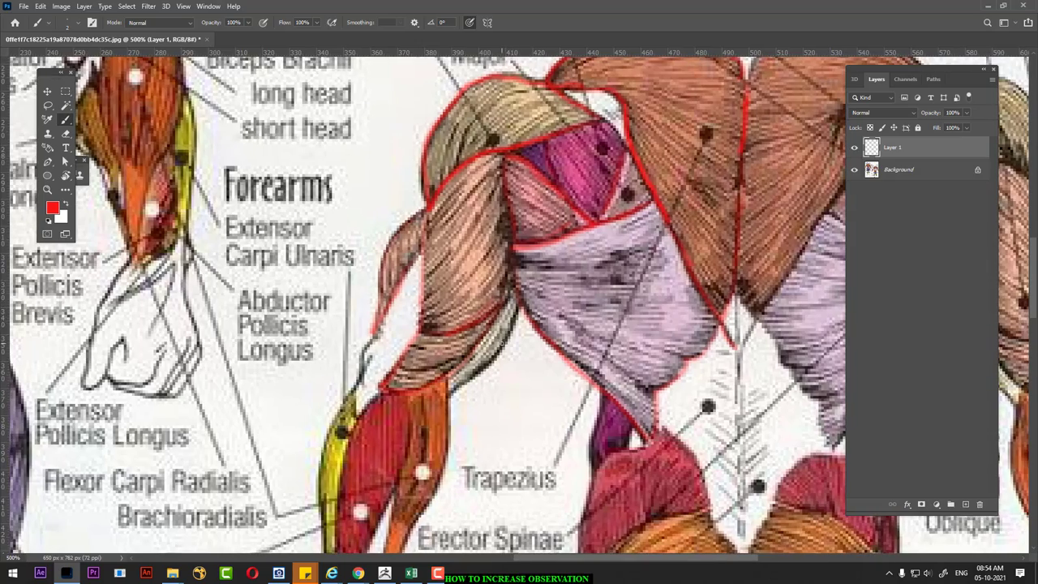
key("ctrl+minus")
key("ctrl+minus")
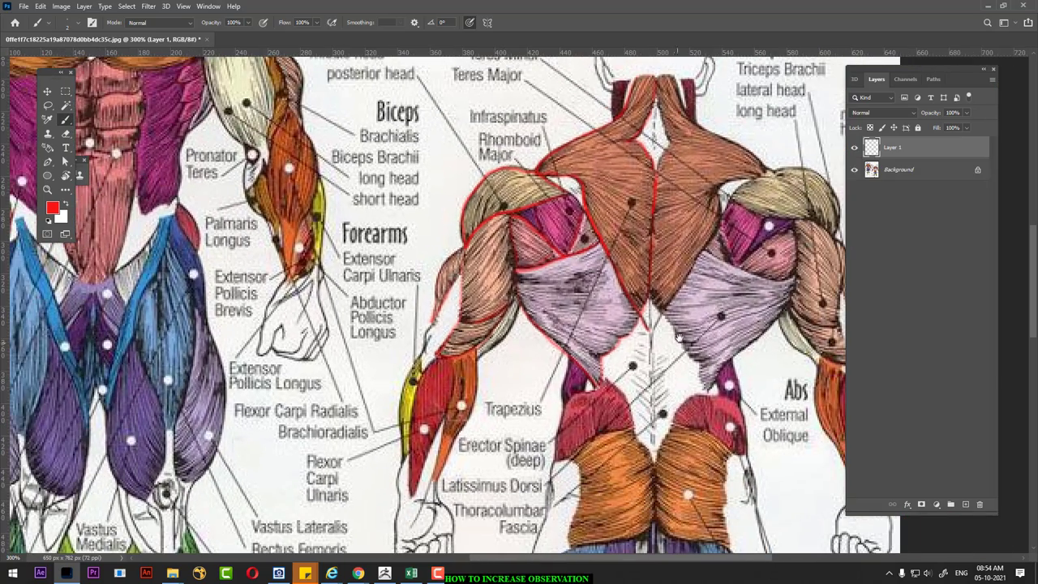
Trace a red line down the edge of the orange lower-back muscle.
mouse_move(690, 315)
left_mouse_down()
mouse_move(609, 356)
mouse_move(678, 236)
left_mouse_up()
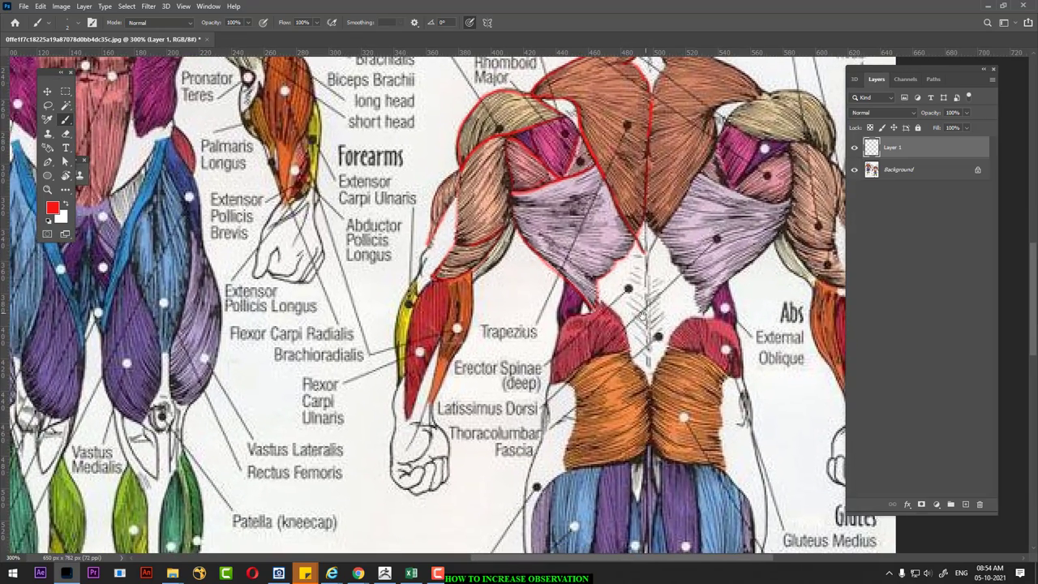
left_click_drag(621, 325, 689, 368)
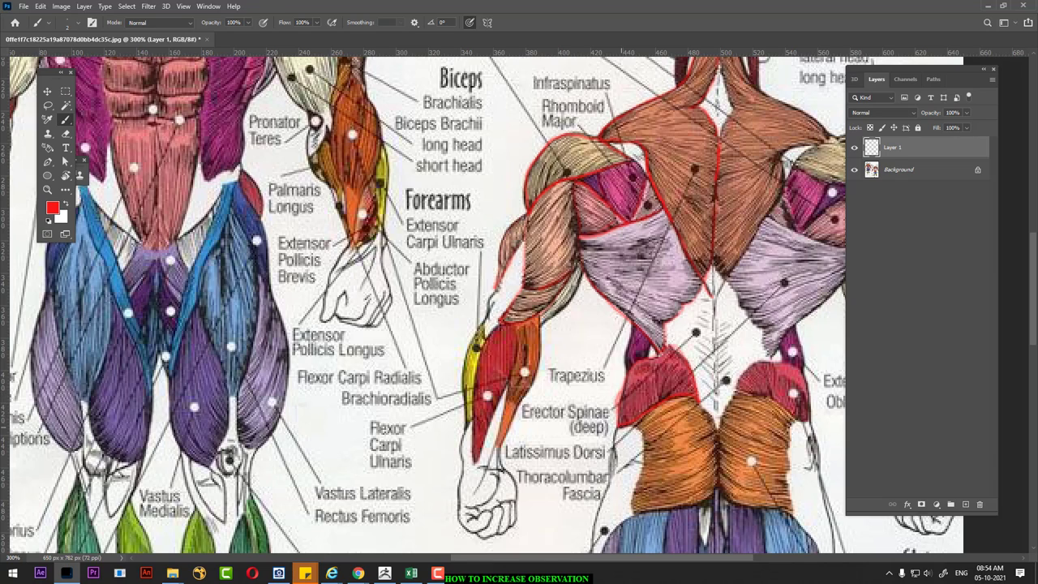
scroll(636, 434, "down", 5)
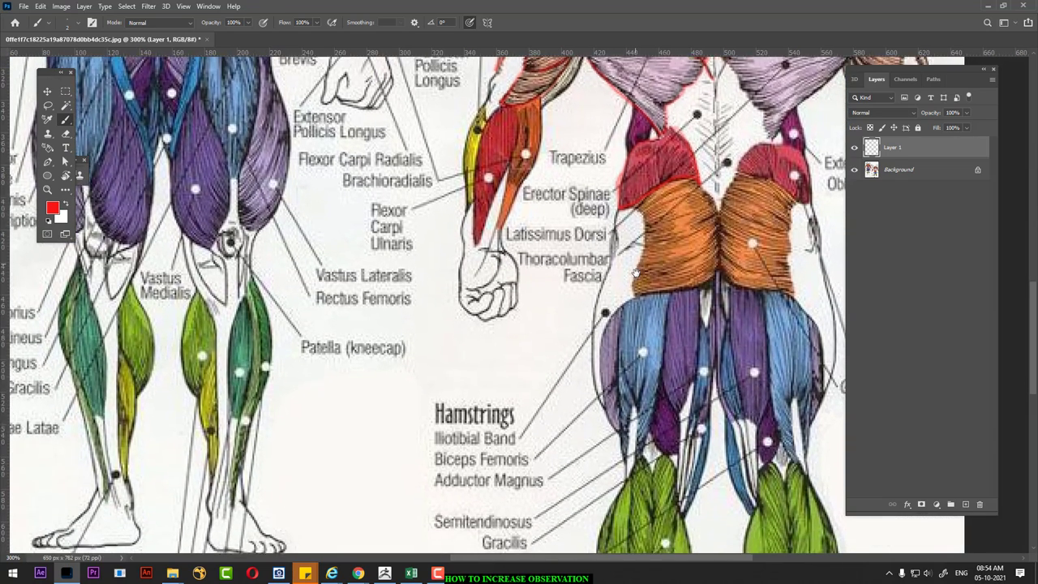
scroll(658, 398, "down", 1)
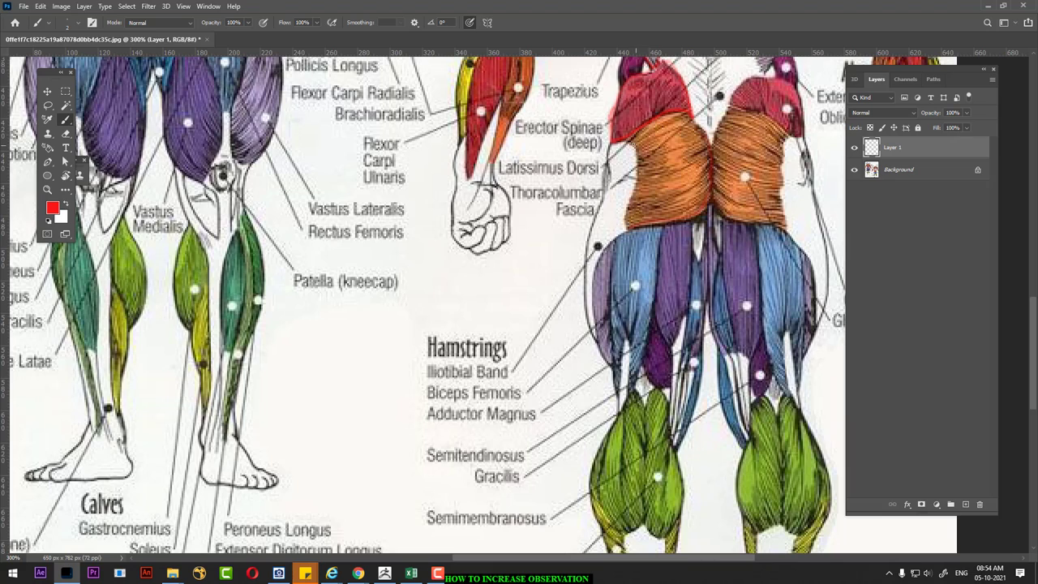
left_click_drag(637, 167, 588, 289)
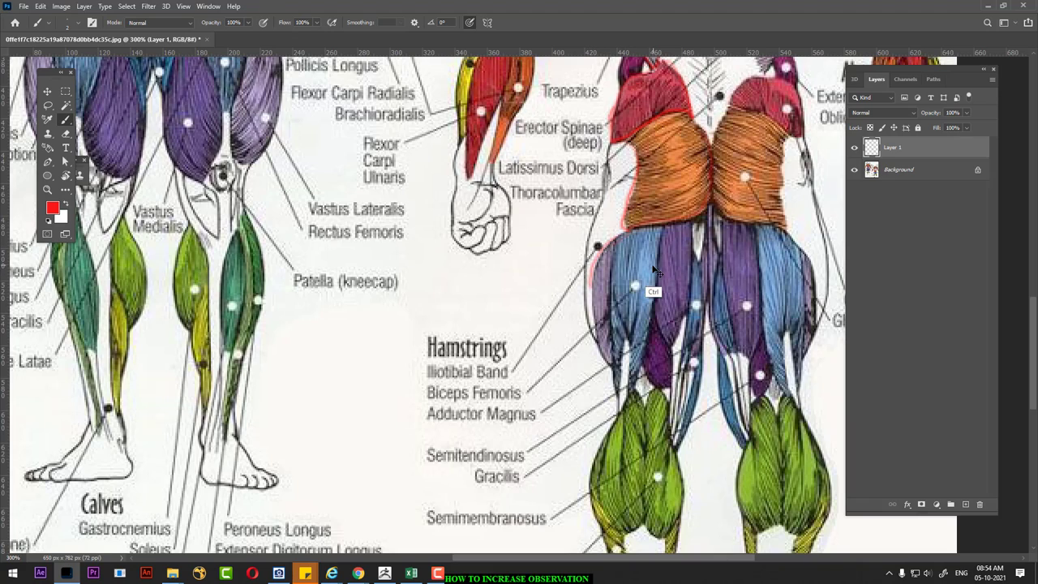
Outline the hamstring's outer edge in red.
scroll(653, 287, "up", 1)
scroll(673, 280, "up", 1)
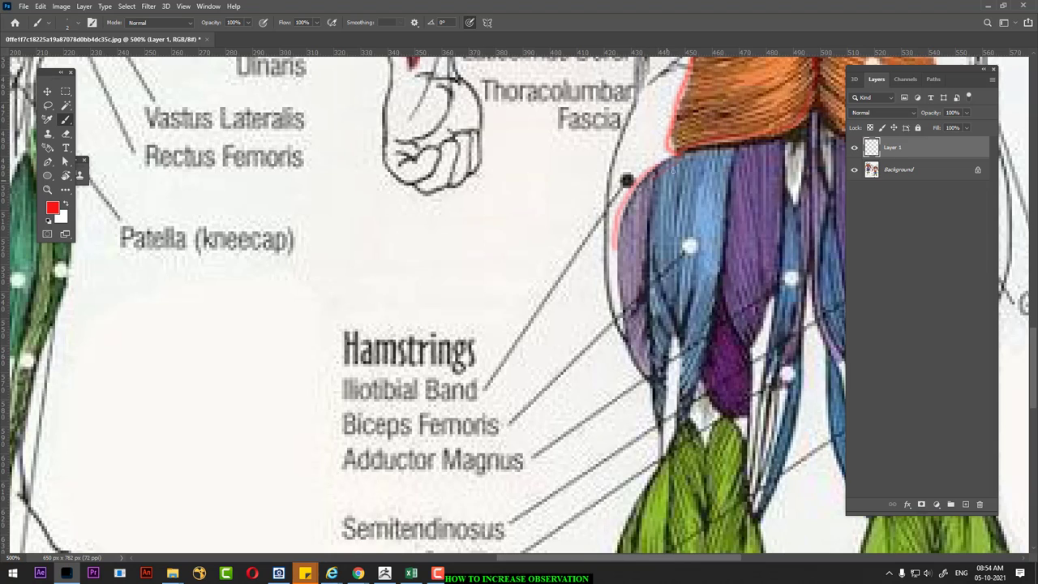
mouse_move(670, 160)
left_mouse_down()
mouse_move(642, 178)
mouse_move(619, 223)
mouse_move(625, 340)
left_mouse_up()
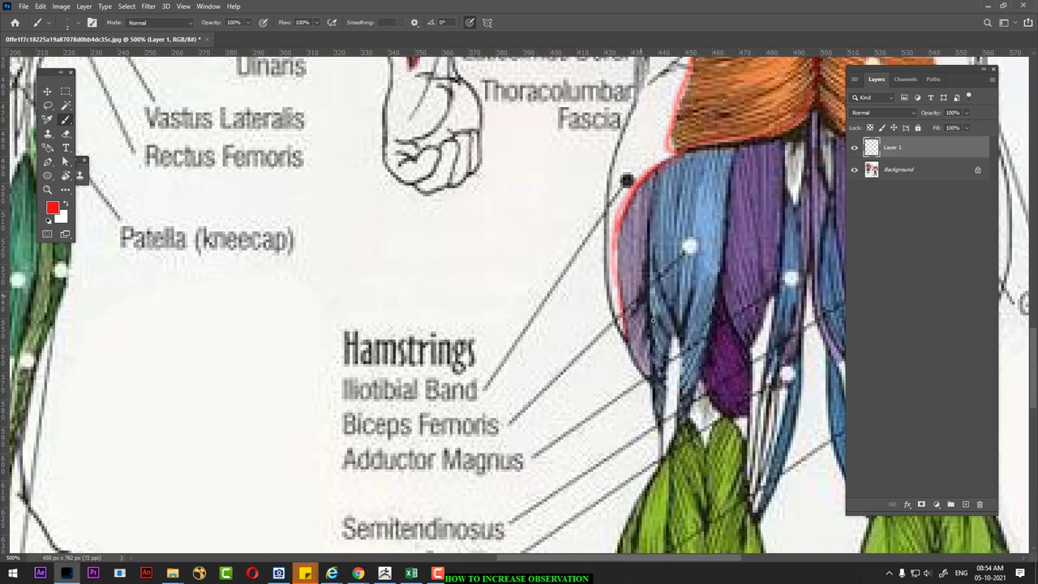
key("alt+Tab")
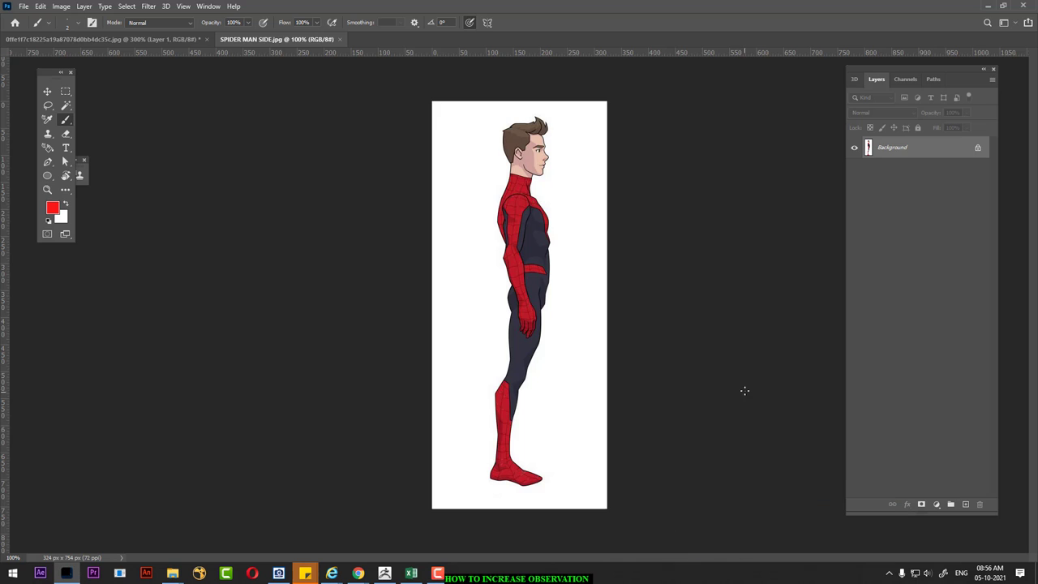
Zoom into the Spider-Man torso and add a new empty Layer 1 for tracing.
key("ctrl+plus")
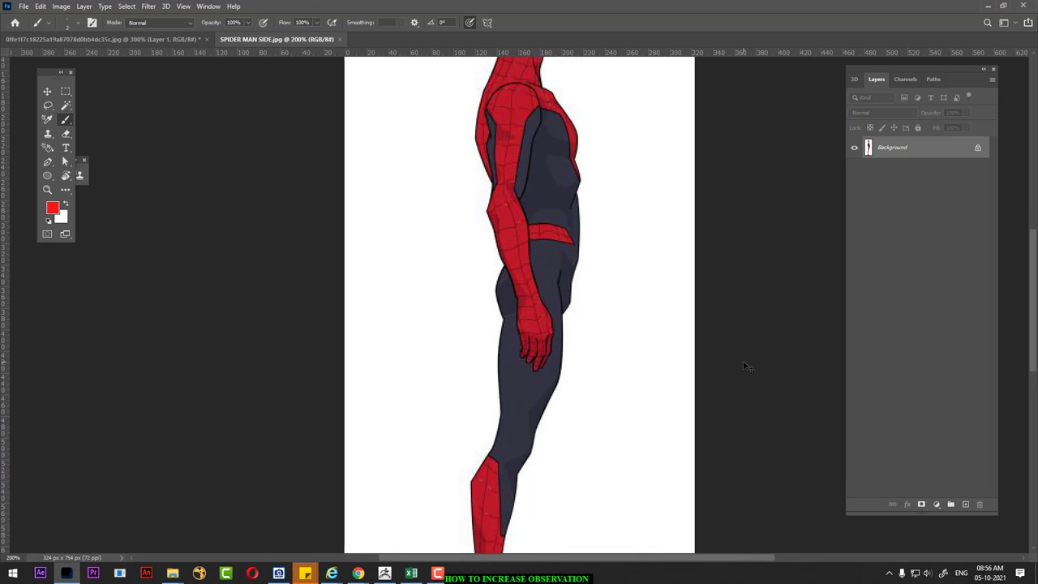
key("ctrl+plus")
scroll(632, 248, "up", 1)
scroll(615, 306, "up", 2)
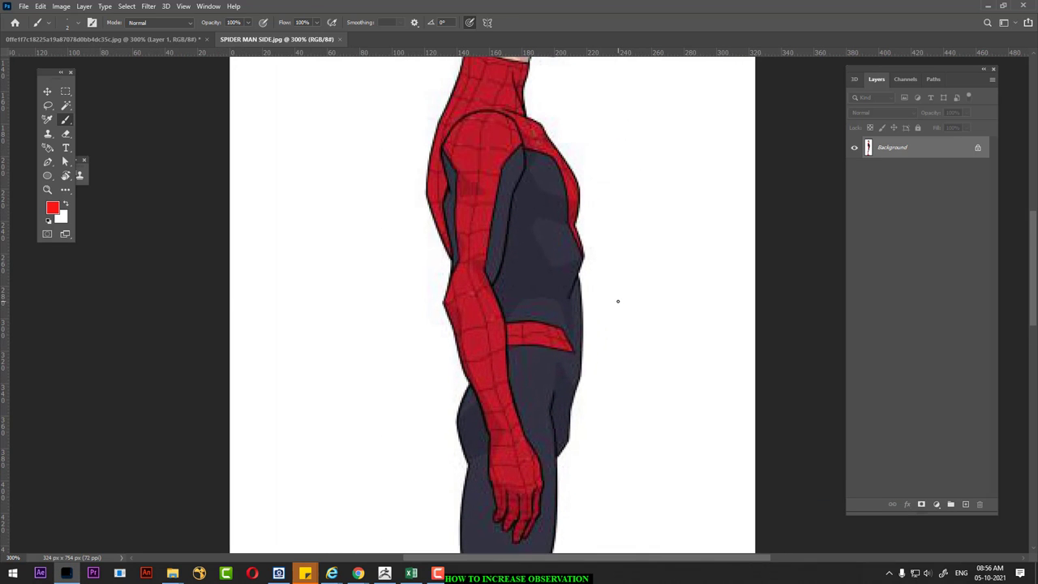
key("ctrl+plus")
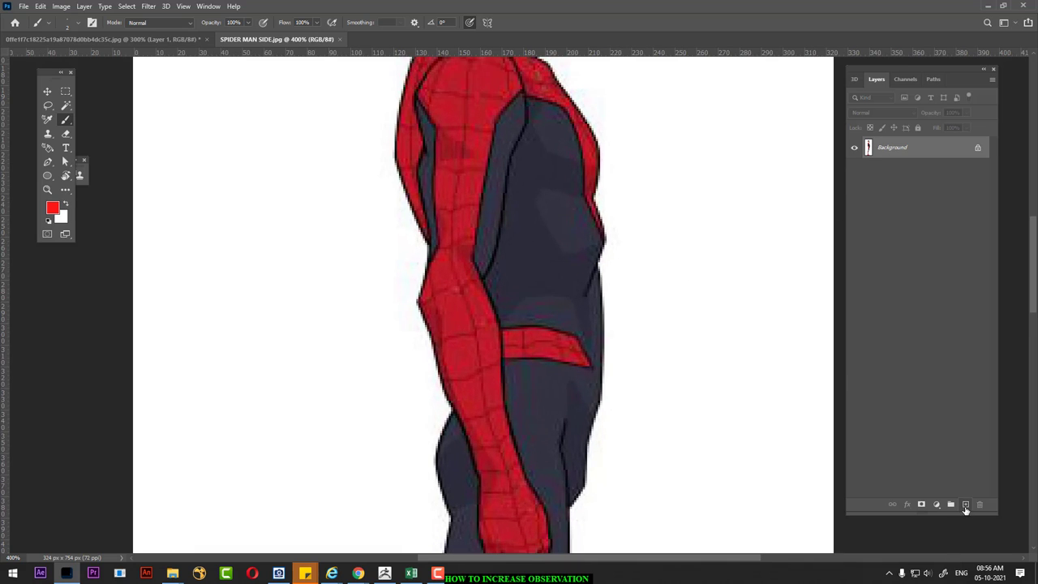
left_click(964, 503)
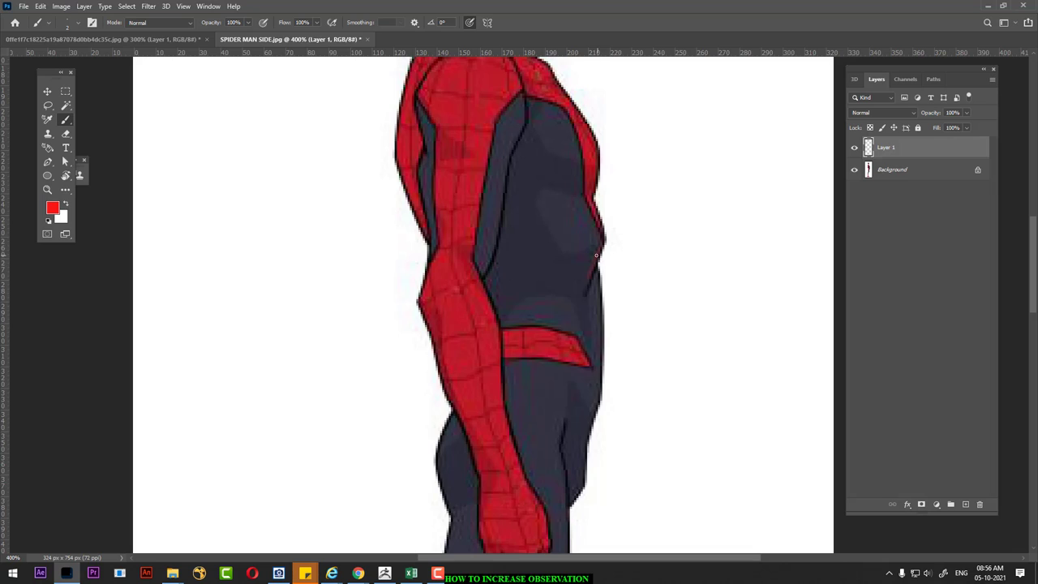
Trace red lines down the torso's front edge and the leg's inner edge.
left_click_drag(595, 255, 582, 292)
scroll(616, 378, "down", 2)
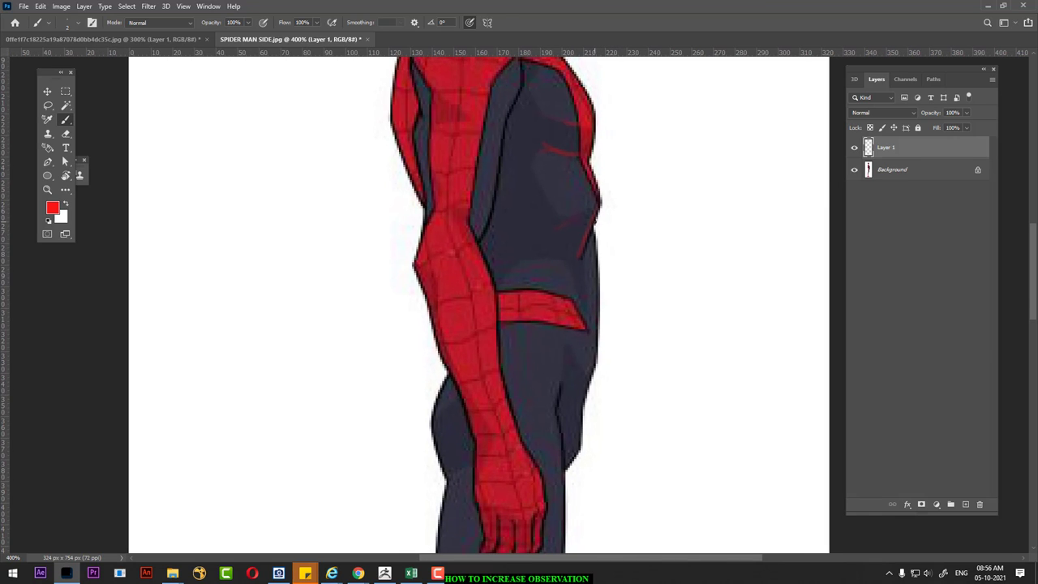
left_click_drag(595, 259, 596, 347)
left_click_drag(556, 411, 567, 466)
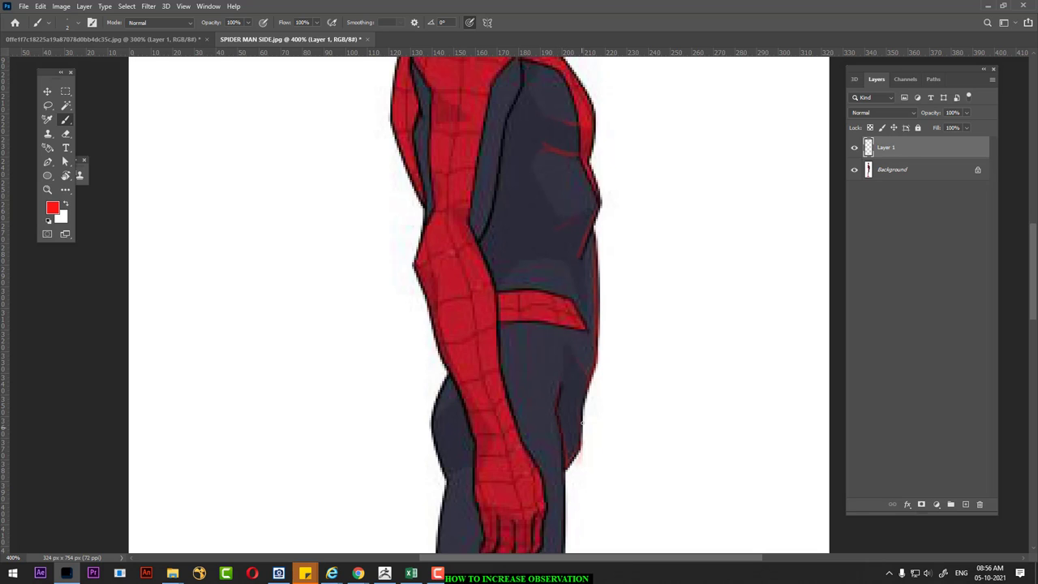
left_click_drag(556, 257, 582, 413)
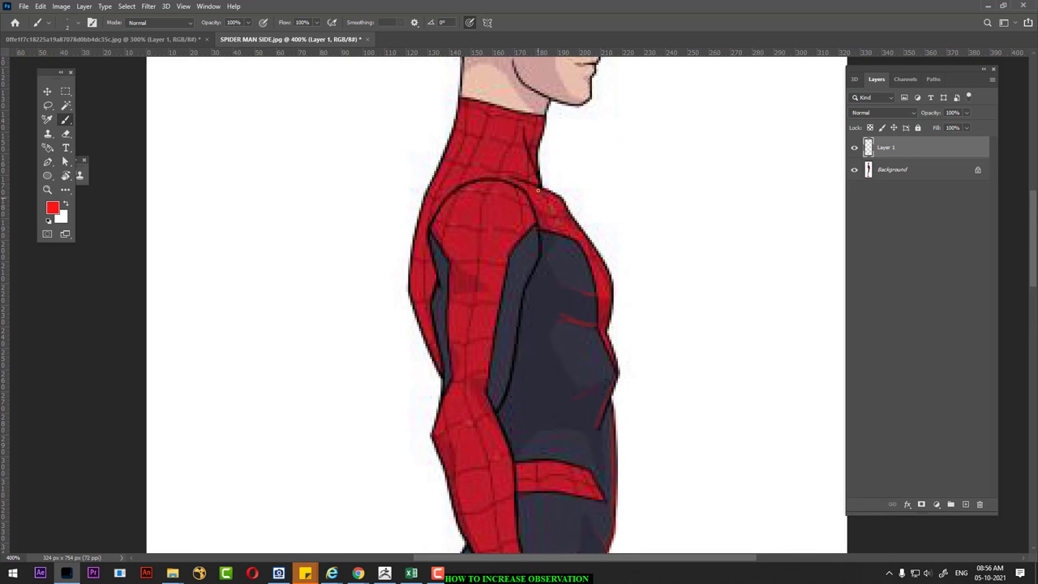
scroll(581, 234, "up", 1)
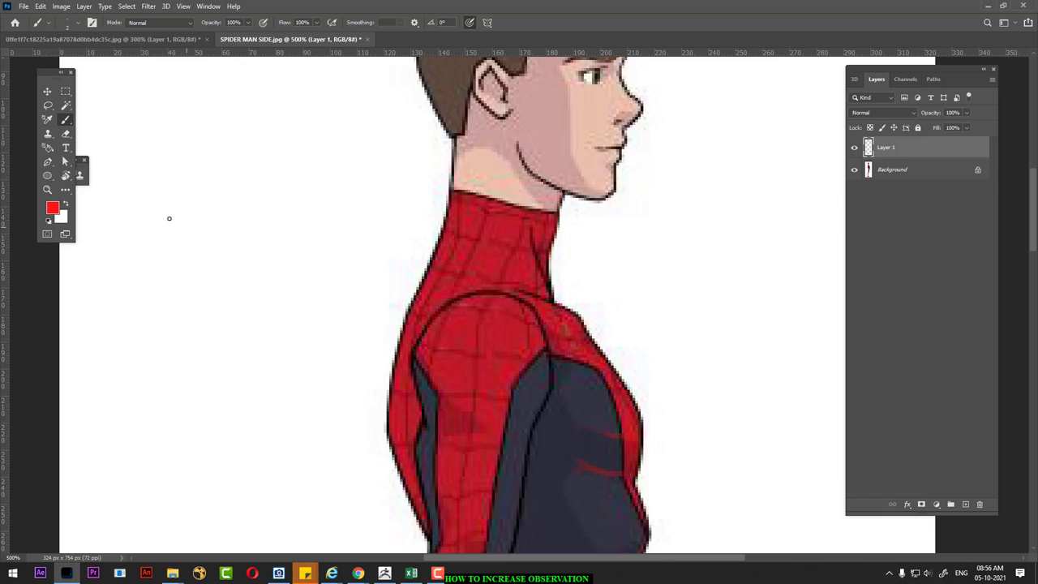
Change the foreground colour to green, hex 16fa16, with the Brush tool active.
left_click(65, 189)
left_click(52, 208)
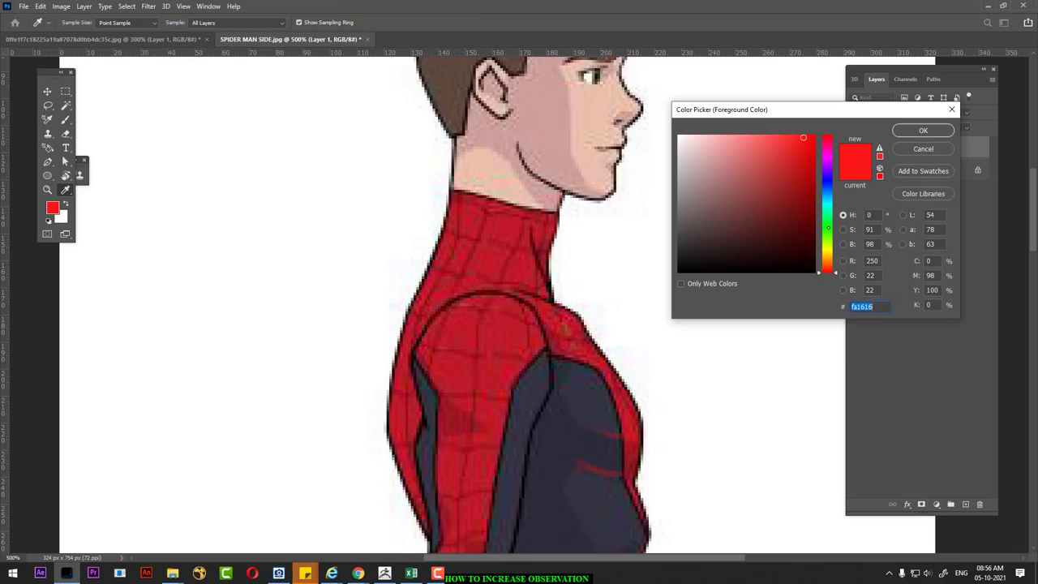
type("16fa16")
left_click(910, 131)
key("b")
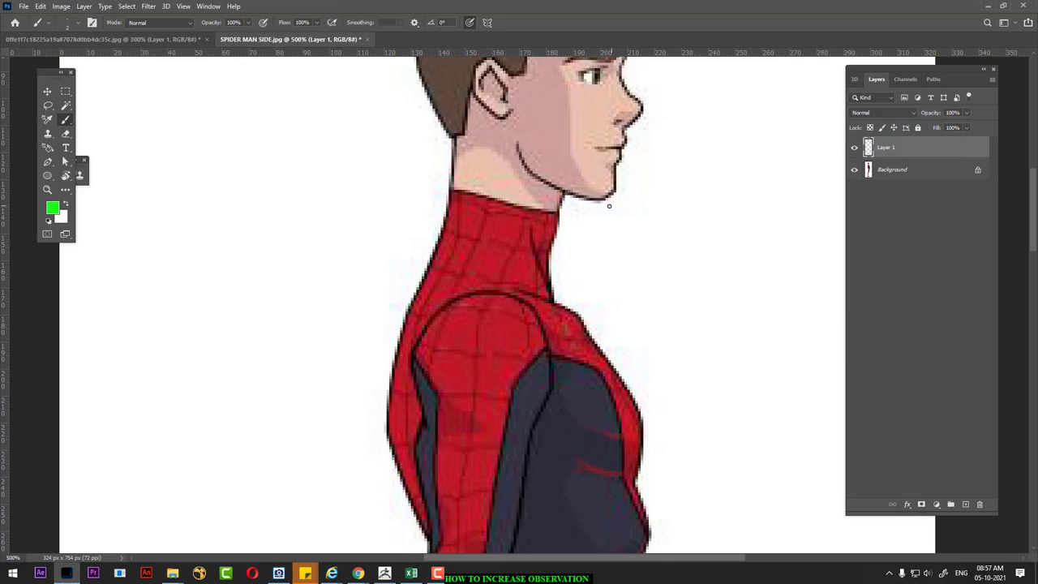
Trace green lines along the neck, jawline, shoulder top, chest edge, arm and shoulder curve.
left_click_drag(556, 216, 552, 291)
left_click_drag(524, 214, 551, 298)
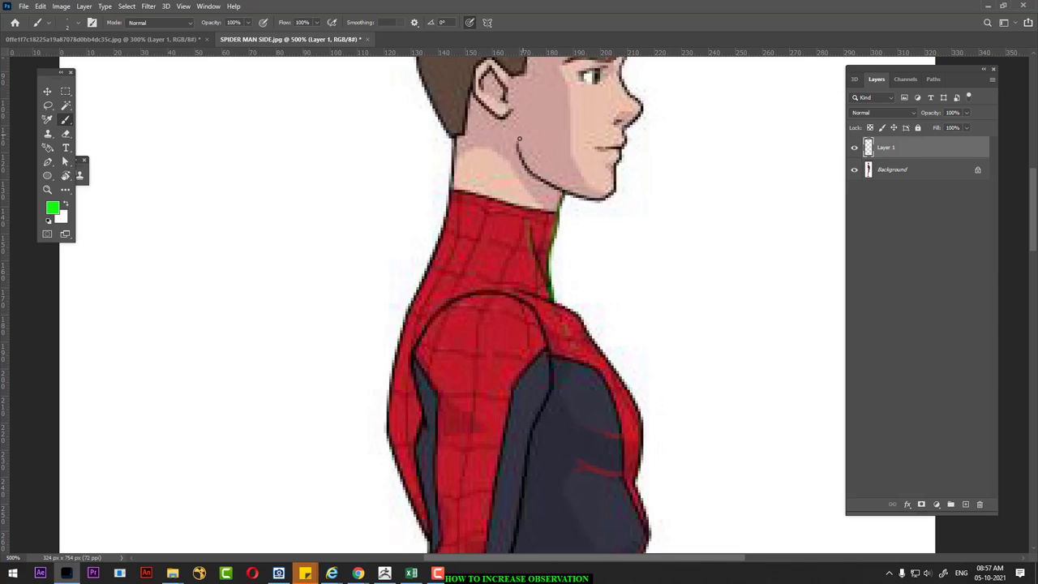
left_click_drag(536, 176, 571, 194)
mouse_move(534, 296)
left_mouse_down()
mouse_move(577, 313)
mouse_move(617, 366)
left_mouse_up()
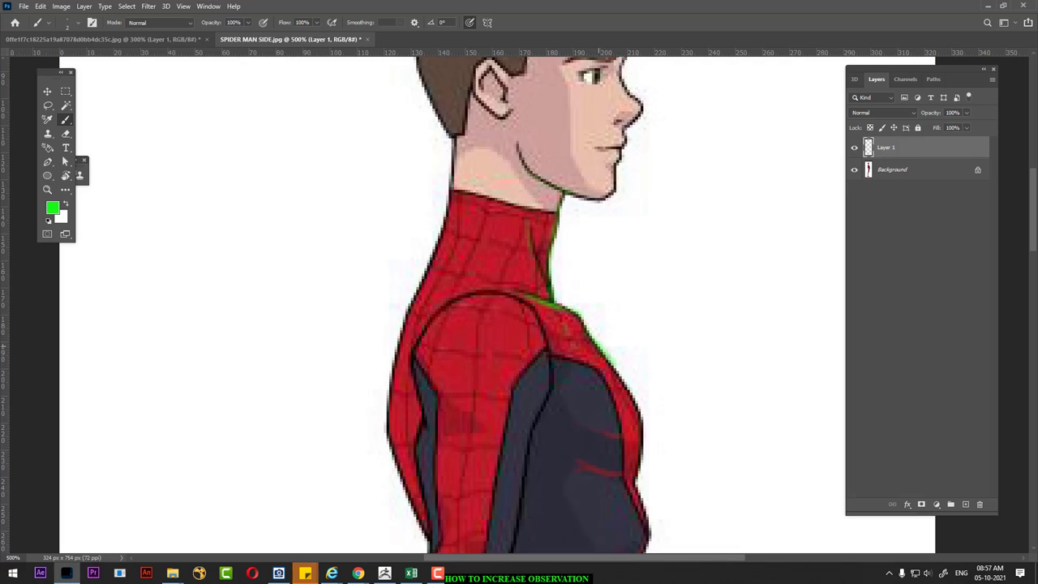
left_click_drag(608, 360, 641, 423)
left_click_drag(547, 396, 552, 370)
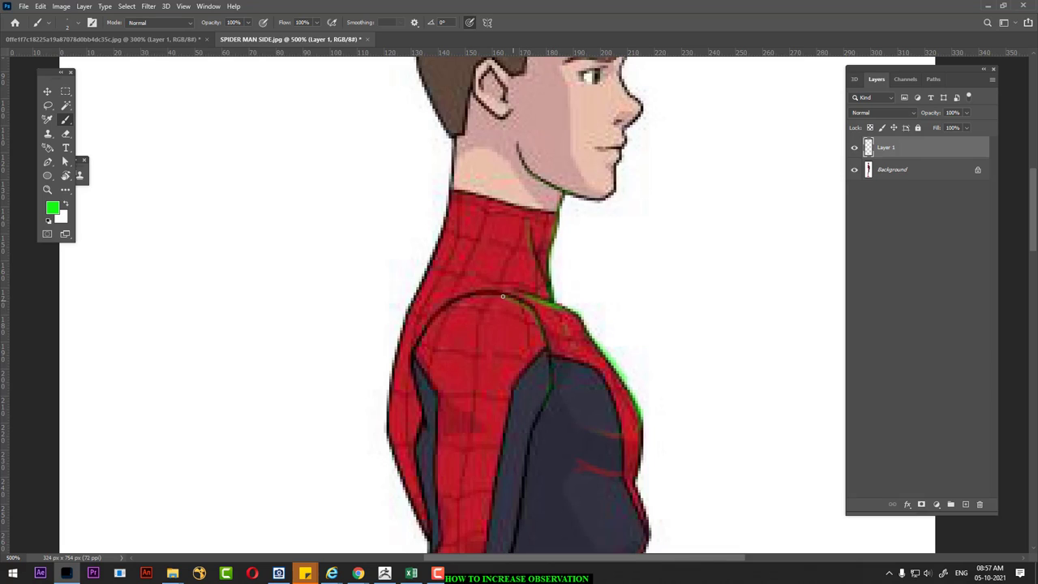
mouse_move(507, 304)
left_mouse_down()
mouse_move(459, 297)
mouse_move(412, 363)
left_mouse_up()
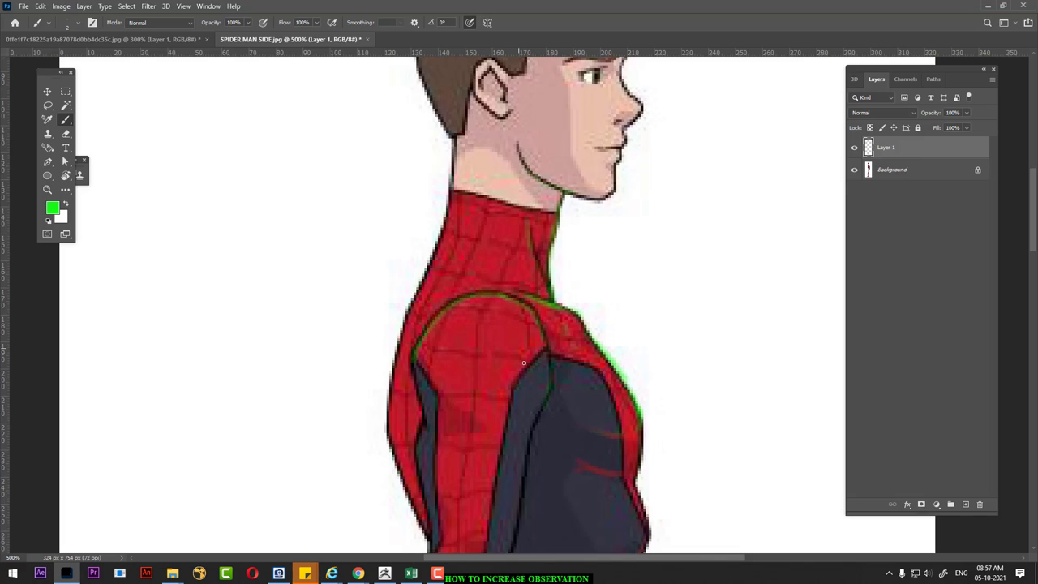
Trace green lines across the shoulder muscle, down the torso's back edge and along the dark suit panel.
scroll(509, 357, "down", 3)
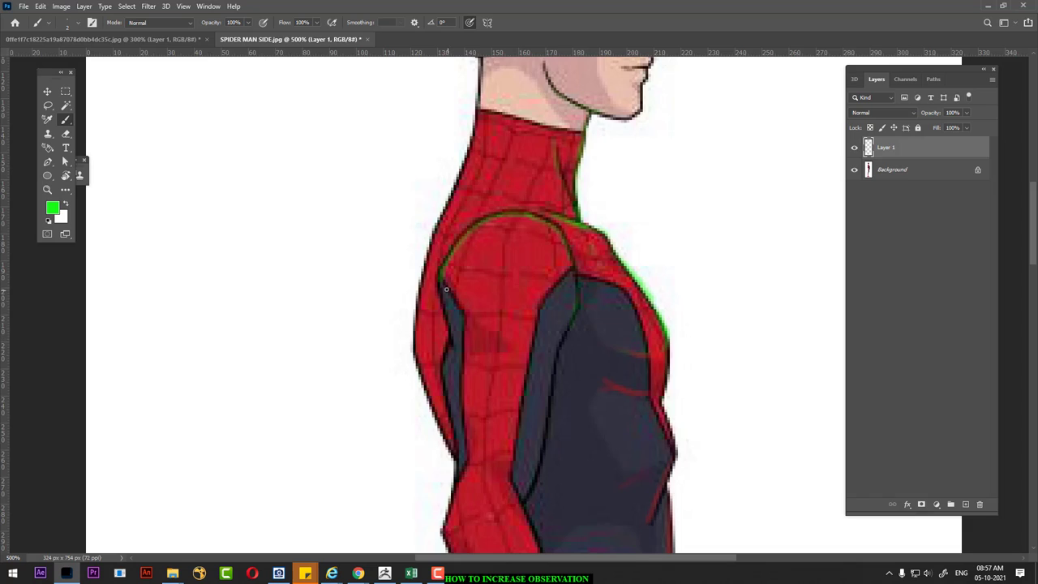
left_click_drag(470, 324, 509, 346)
left_click_drag(442, 347, 459, 436)
left_click_drag(443, 392, 459, 471)
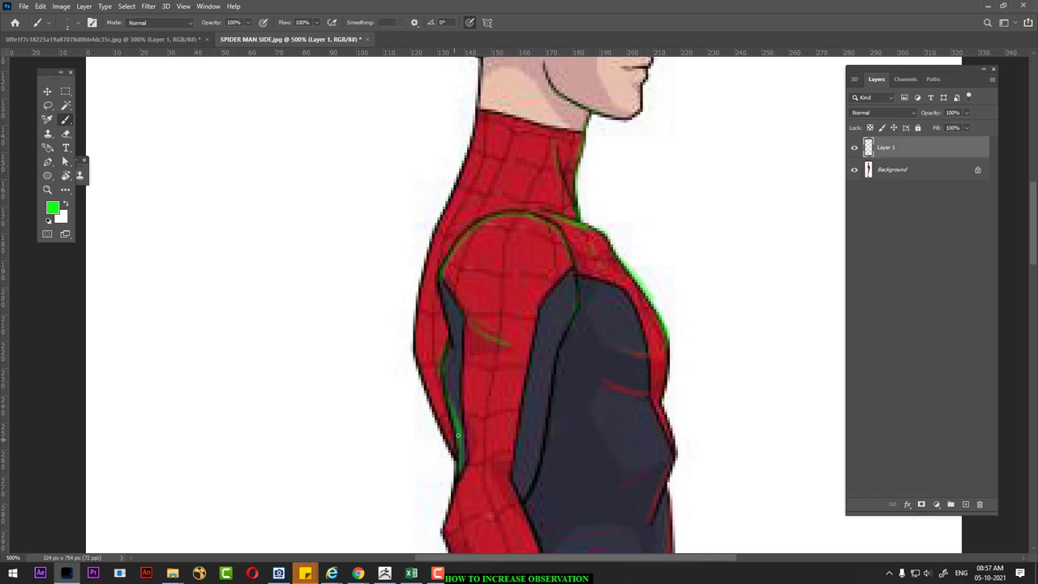
left_click_drag(557, 332, 537, 350)
mouse_move(548, 410)
left_mouse_down()
mouse_move(555, 349)
mouse_move(543, 420)
left_mouse_up()
left_click_drag(571, 308, 532, 352)
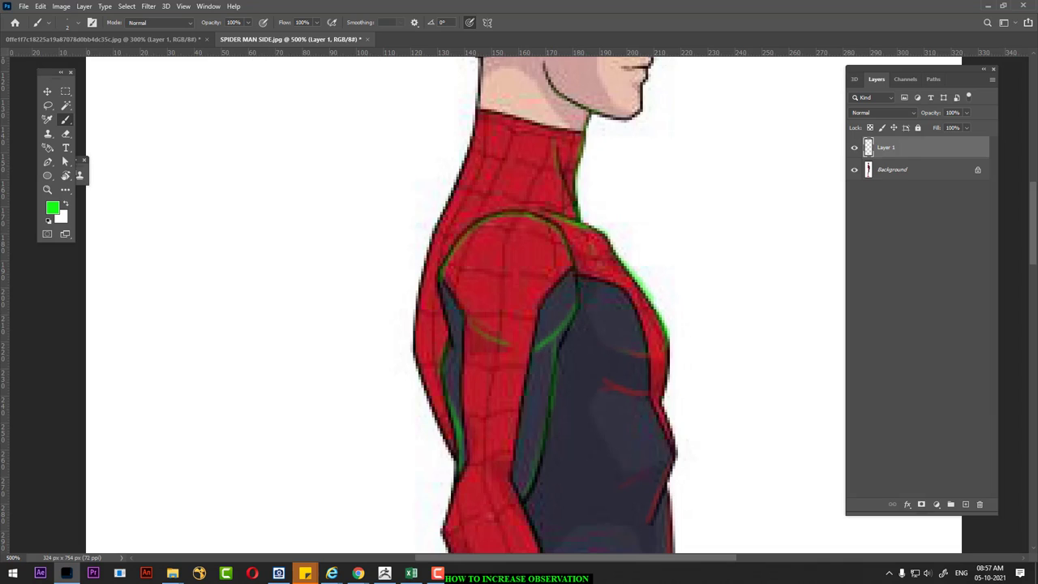
left_click(438, 573)
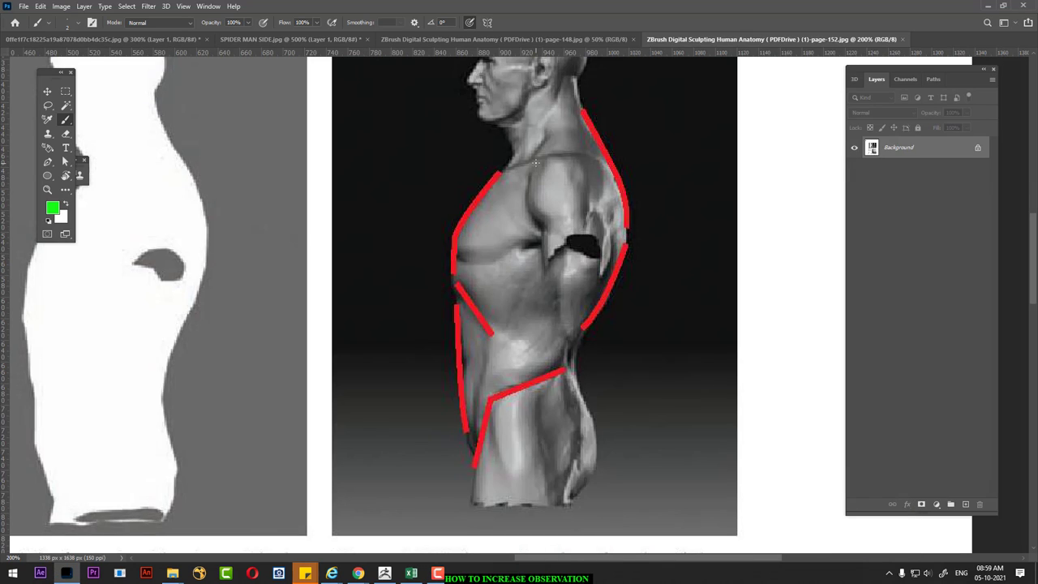
On page-148, trace green lines along the chest muscle and around the front of the shoulder muscle.
left_click_drag(527, 205, 538, 225)
left_click(554, 36)
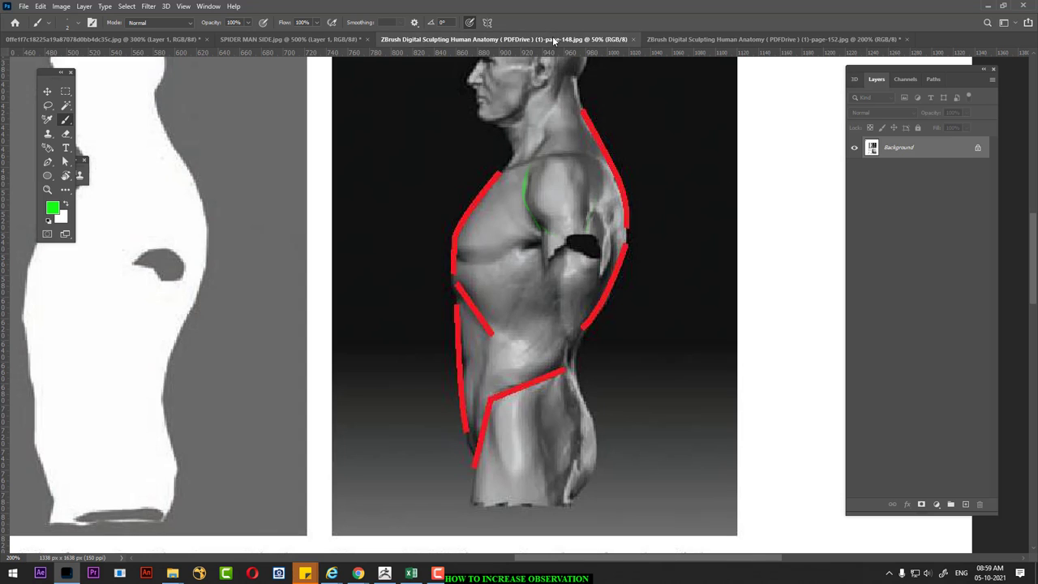
scroll(590, 335, "up", 4)
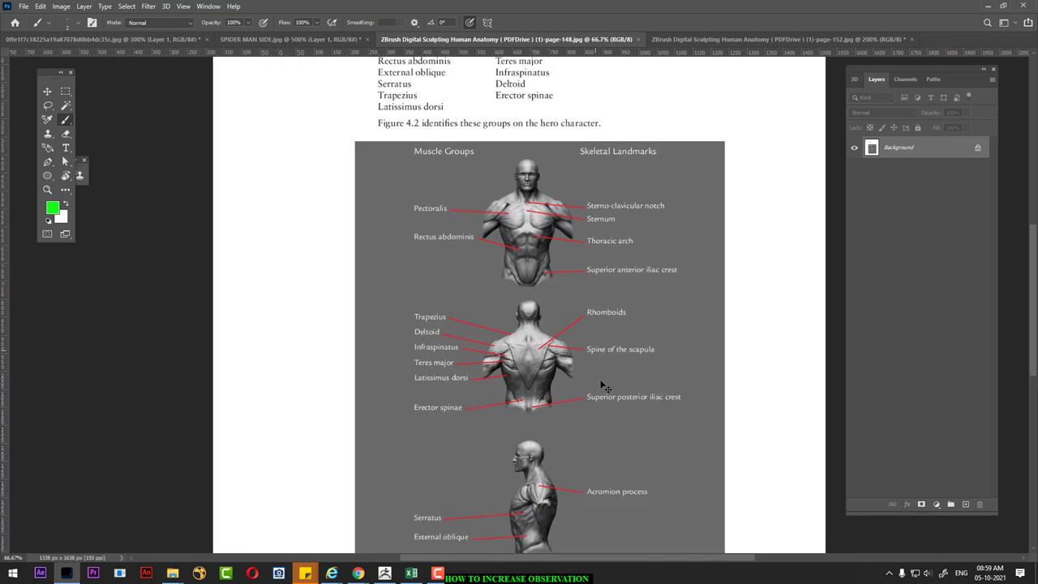
scroll(572, 279, "down", 5)
scroll(597, 219, "down", 5)
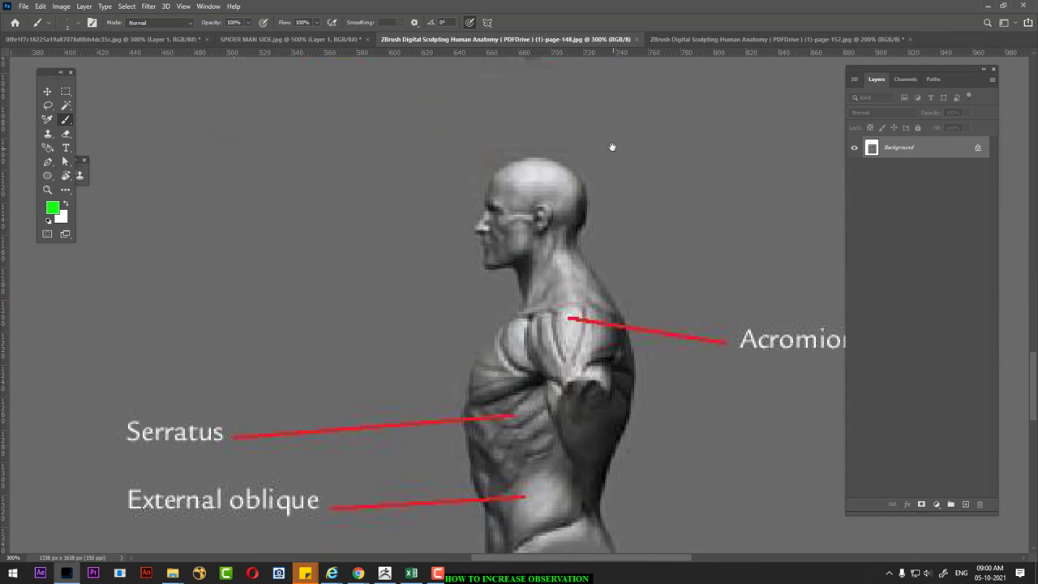
scroll(640, 253, "up", 1)
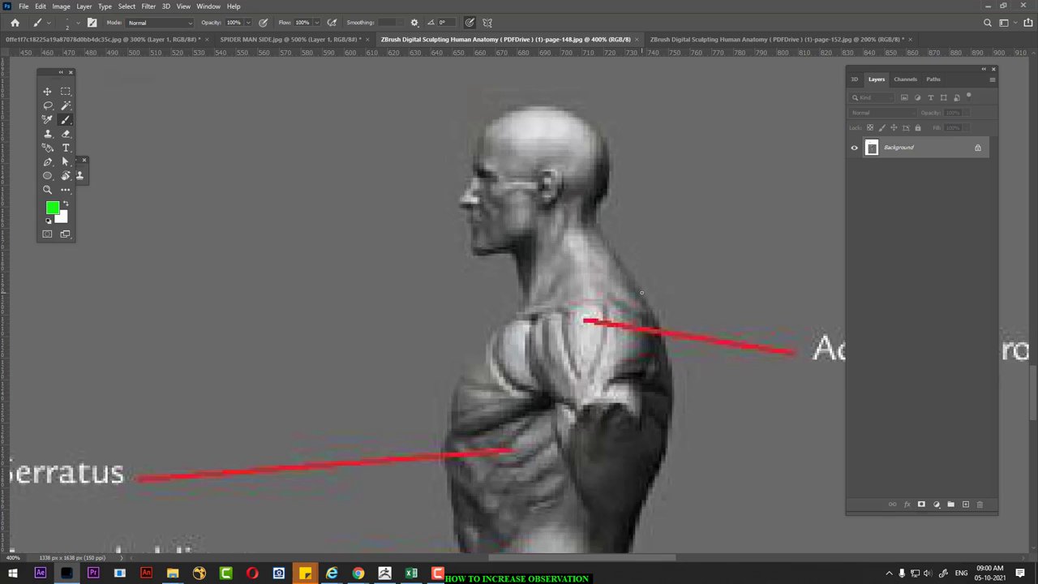
left_click_drag(533, 323, 561, 403)
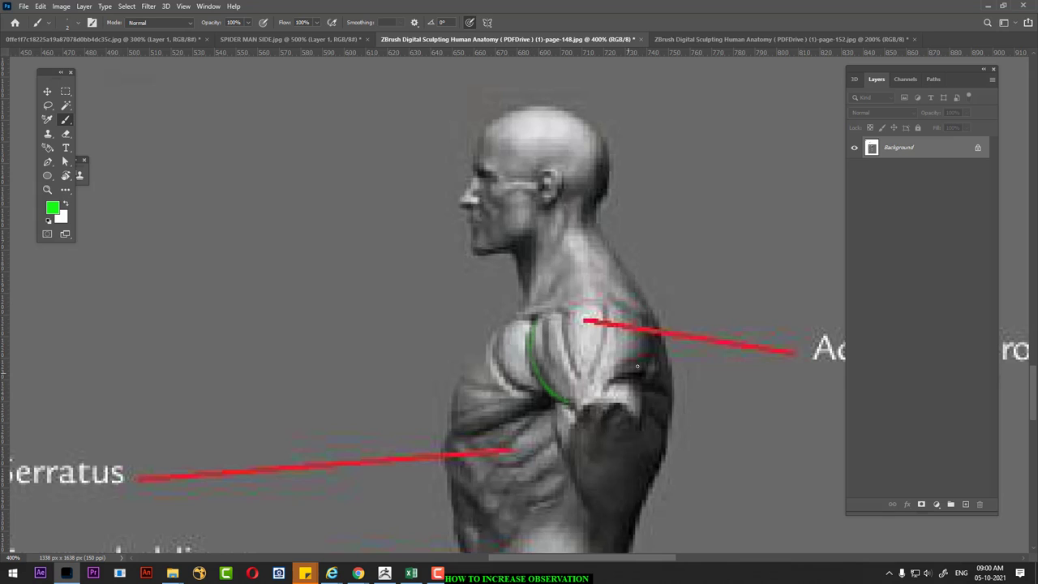
left_click_drag(645, 328, 603, 394)
left_click_drag(652, 357, 632, 312)
Flip through the open tabs back to page-148 and place the clay Aquaman bust on Layer 1.
left_click(306, 39)
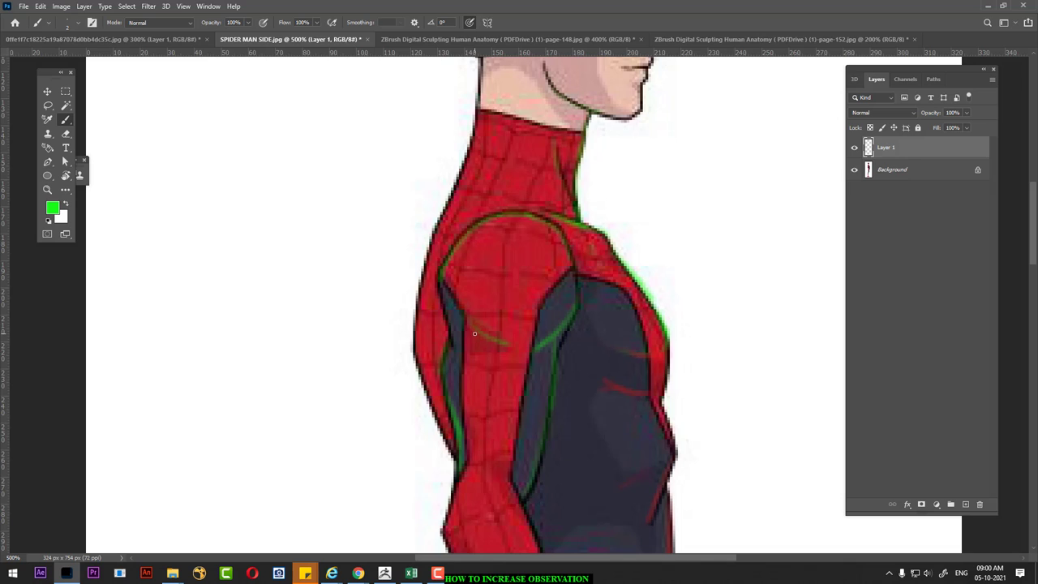
left_click(739, 39)
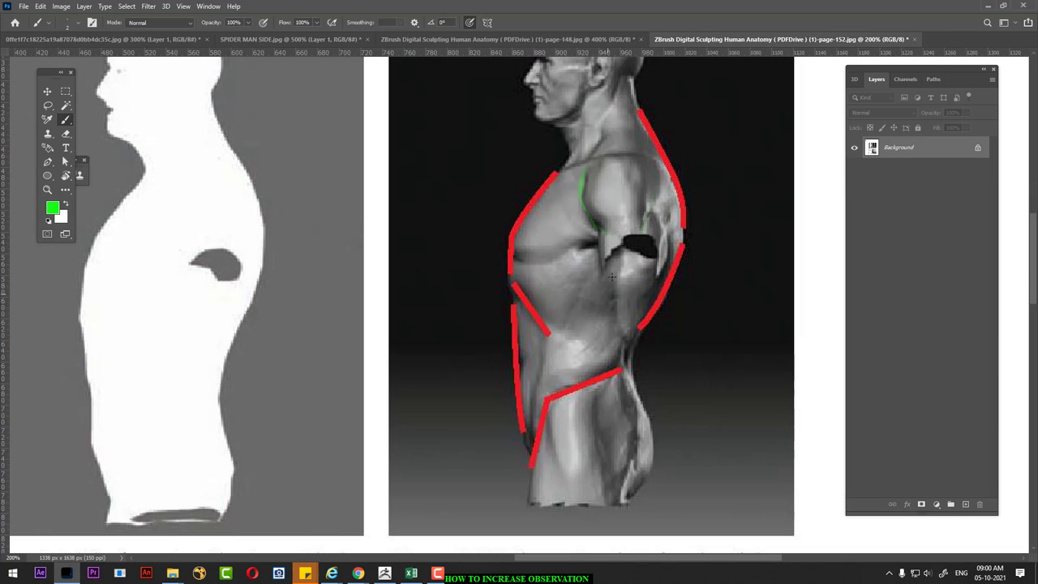
left_click(584, 39)
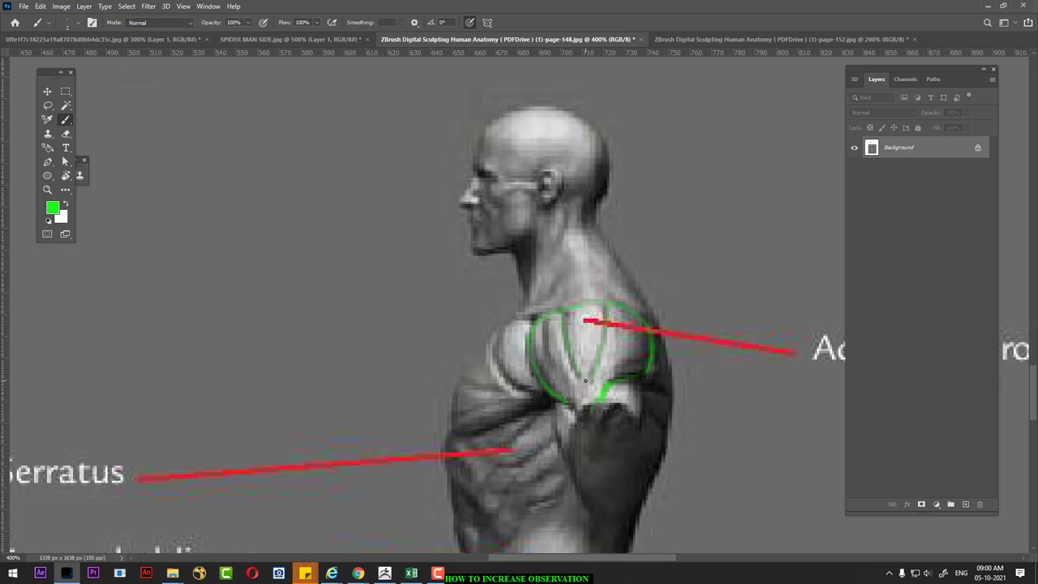
left_click(437, 573)
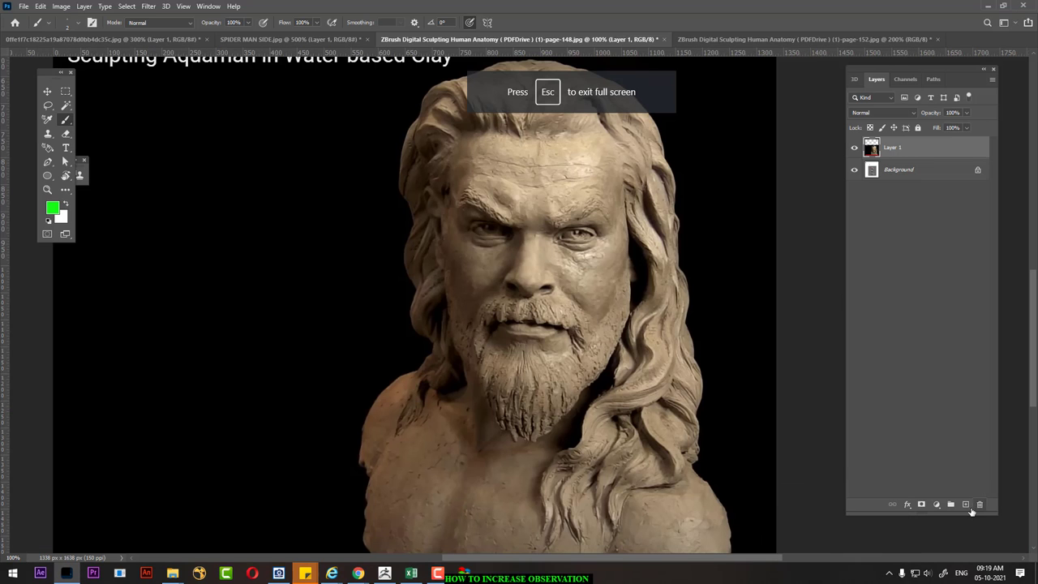
Add a new layer over the clay bust and zoom in on the hair beside the face.
left_click(965, 504)
key("ctrl+plus")
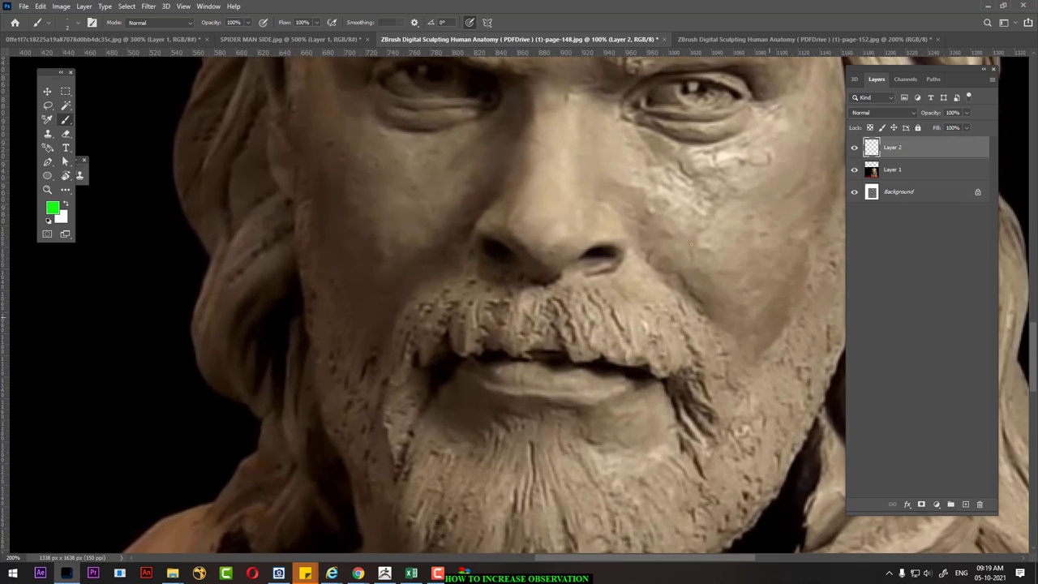
key("ctrl+plus")
left_click_drag(504, 440, 494, 382)
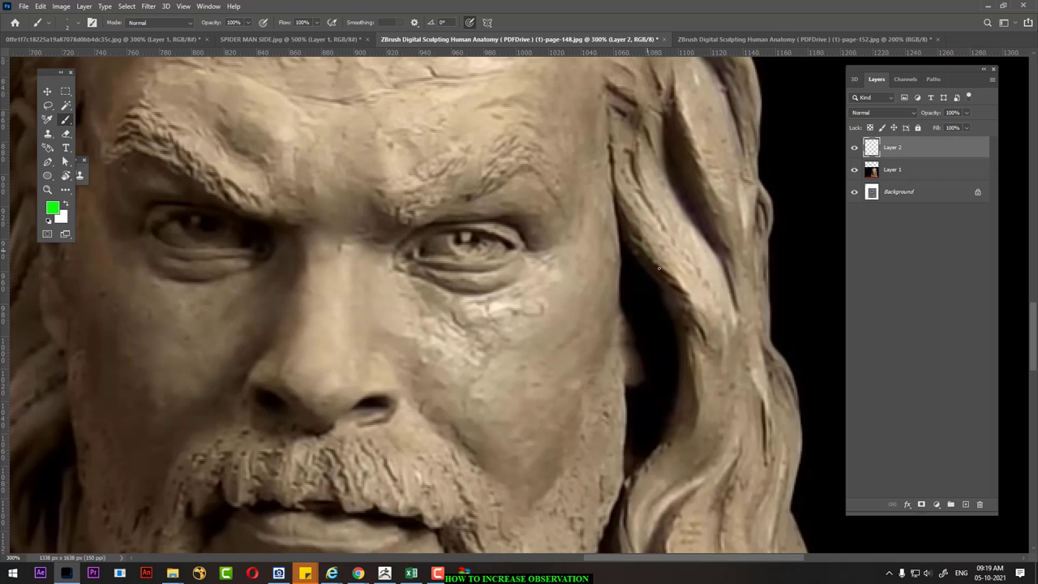
Trace the upper hair strand in green from the temple downward.
mouse_move(693, 347)
left_mouse_down()
mouse_move(696, 398)
mouse_move(676, 301)
left_mouse_up()
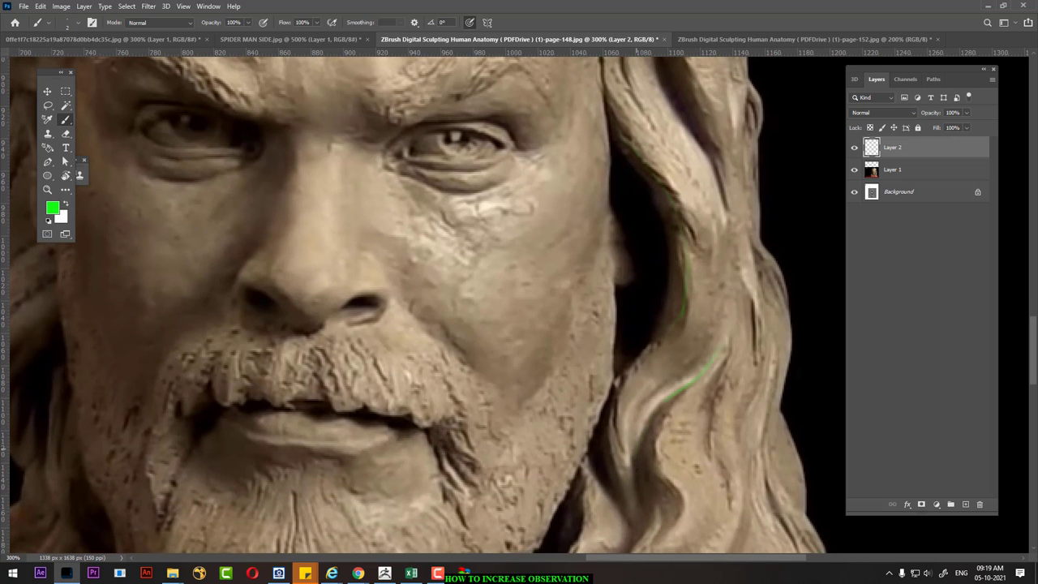
left_click_drag(630, 369, 621, 393)
left_click_drag(710, 289, 690, 419)
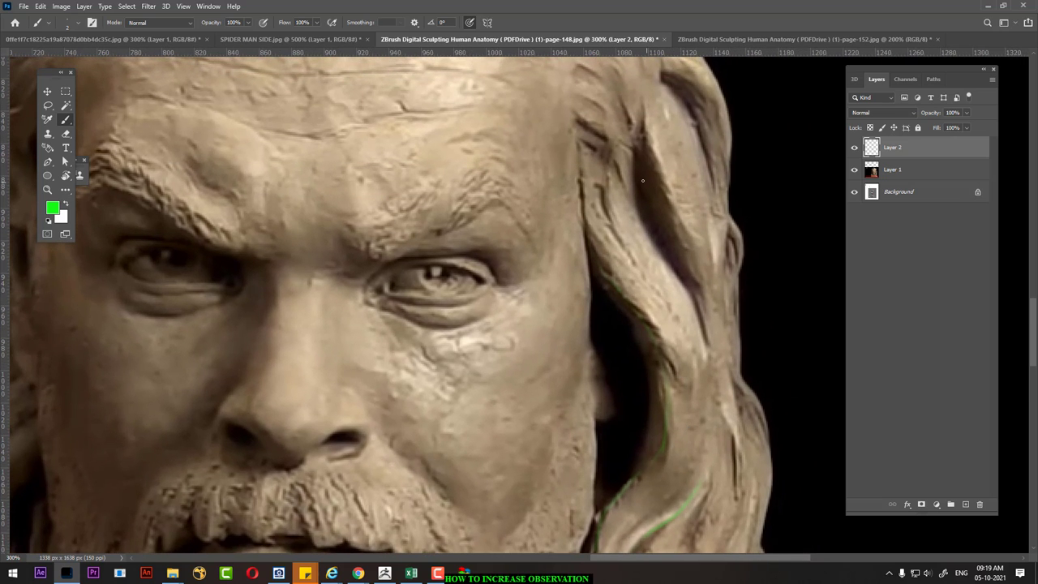
left_click_drag(681, 240, 717, 308)
left_click_drag(636, 148, 708, 347)
Extend the green hair line down and left toward the chest.
scroll(701, 406, "down", 2)
scroll(697, 329, "down", 2)
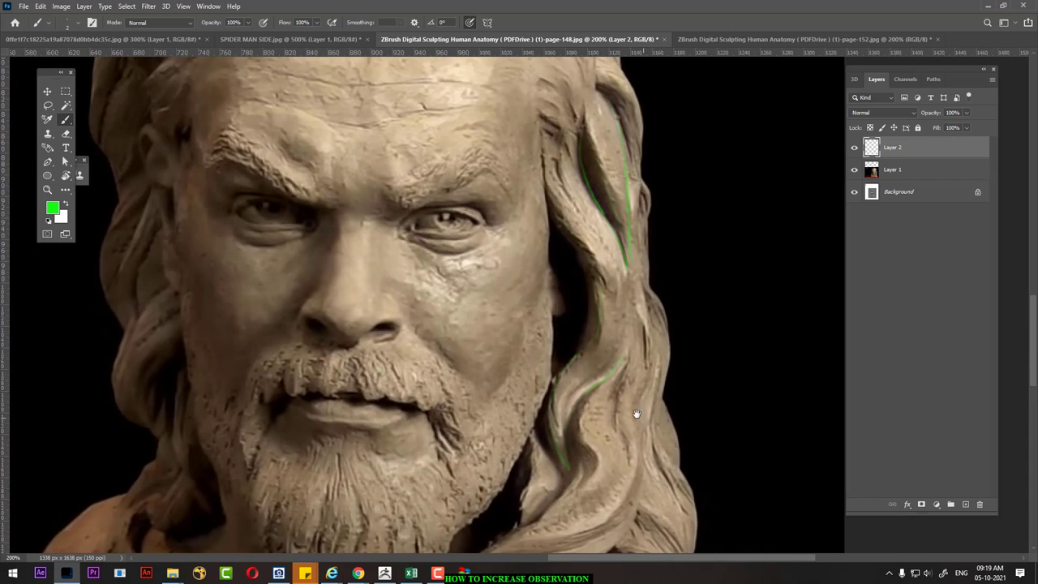
left_click_drag(636, 414, 624, 259)
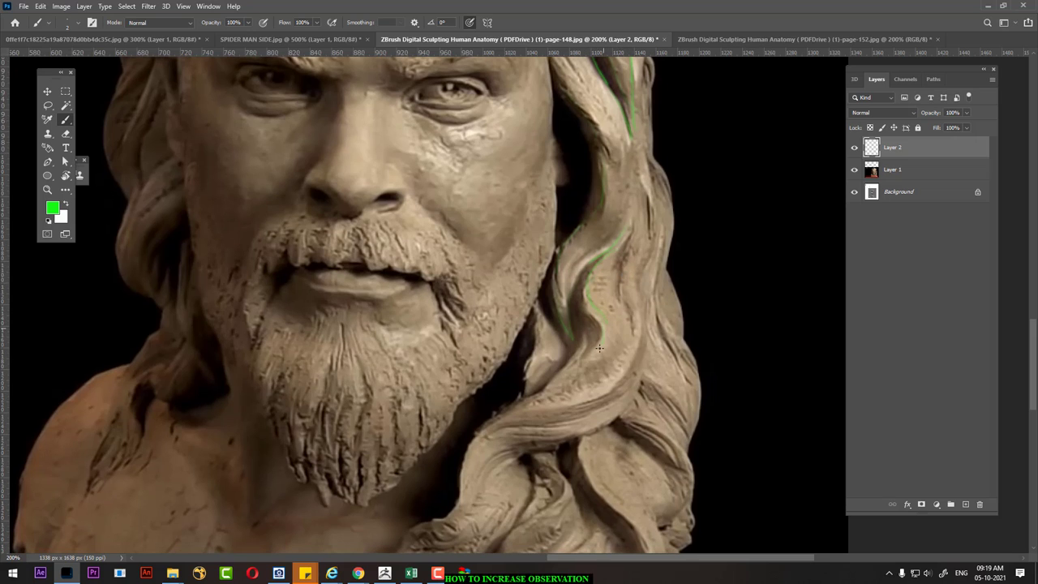
left_click_drag(593, 308, 556, 388)
left_click_drag(535, 414, 489, 436)
left_click_drag(486, 411, 505, 347)
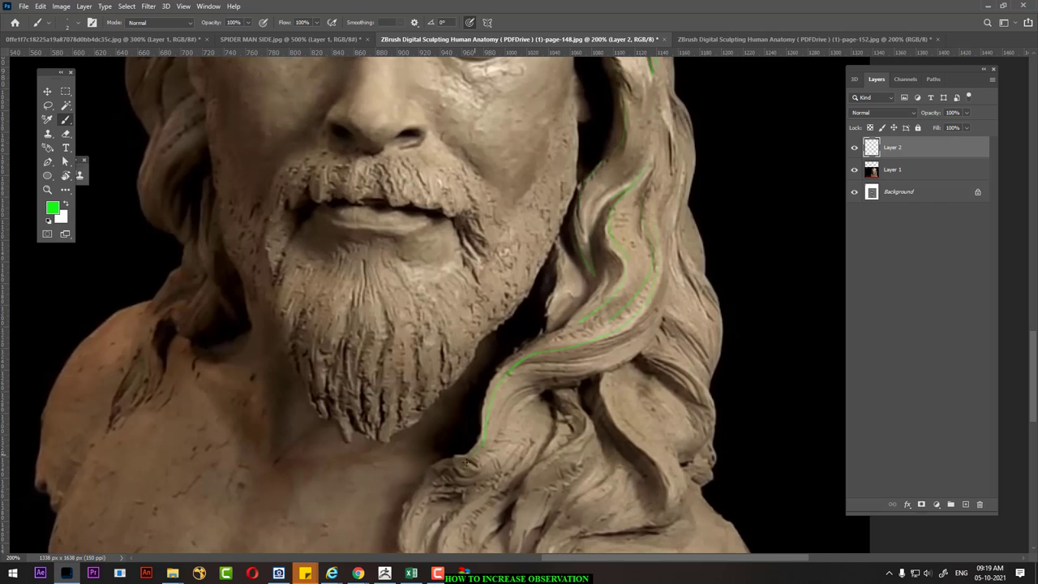
mouse_move(483, 441)
left_mouse_down()
mouse_move(419, 501)
mouse_move(457, 375)
mouse_move(407, 429)
left_mouse_up()
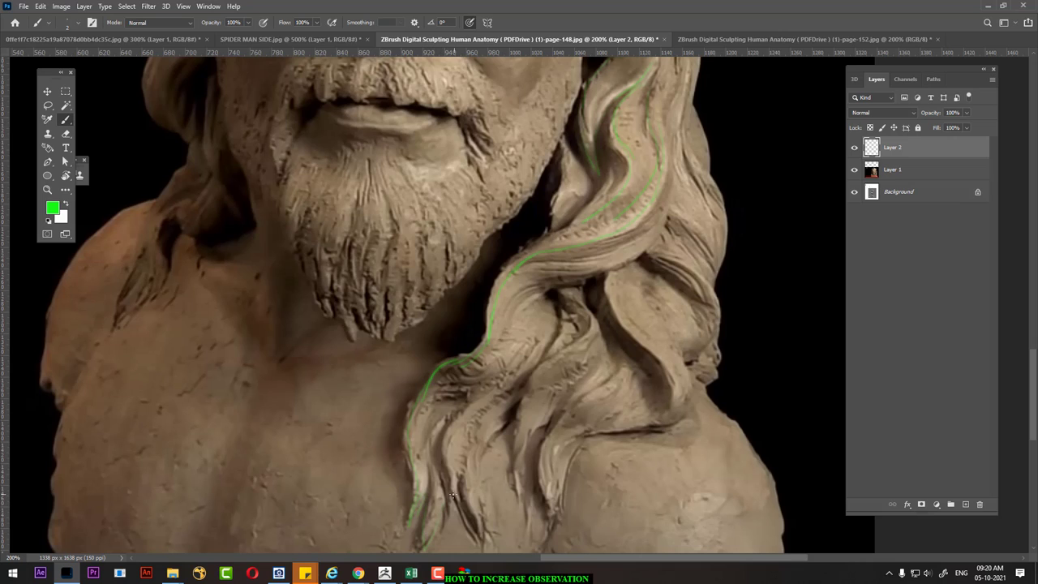
Trace several more hair strands and the hair's outer edge in green.
left_click_drag(444, 440, 455, 479)
left_click_drag(529, 388, 518, 441)
mouse_move(631, 335)
left_mouse_down()
mouse_move(655, 357)
mouse_move(583, 431)
left_mouse_up()
left_click_drag(614, 379, 553, 433)
scroll(644, 306, "up", 1)
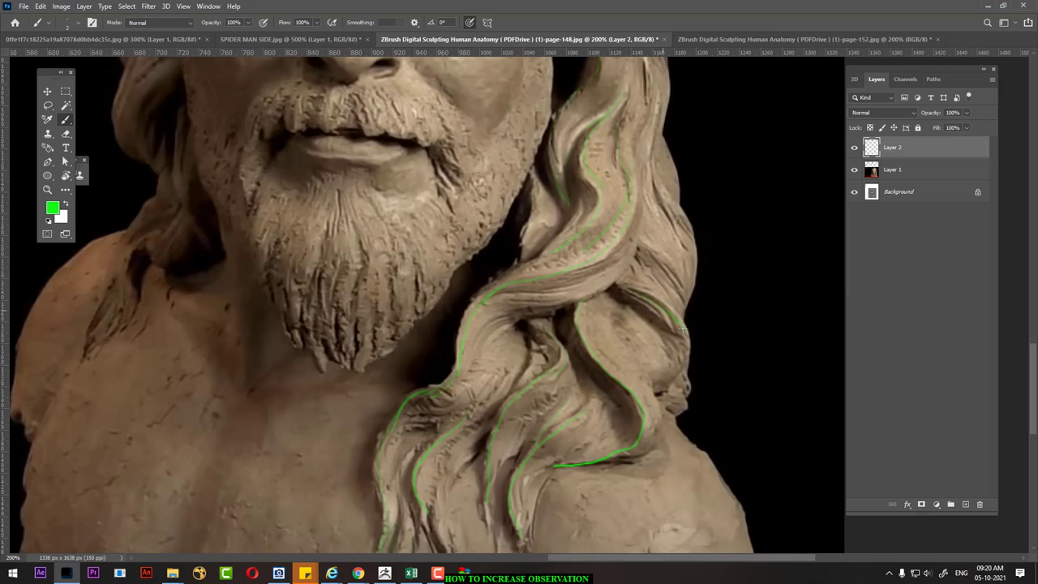
left_click_drag(683, 328, 686, 354)
left_click_drag(644, 249, 684, 298)
Outline the bust's lower lip and the area beneath it in green.
left_click_drag(636, 256, 675, 440)
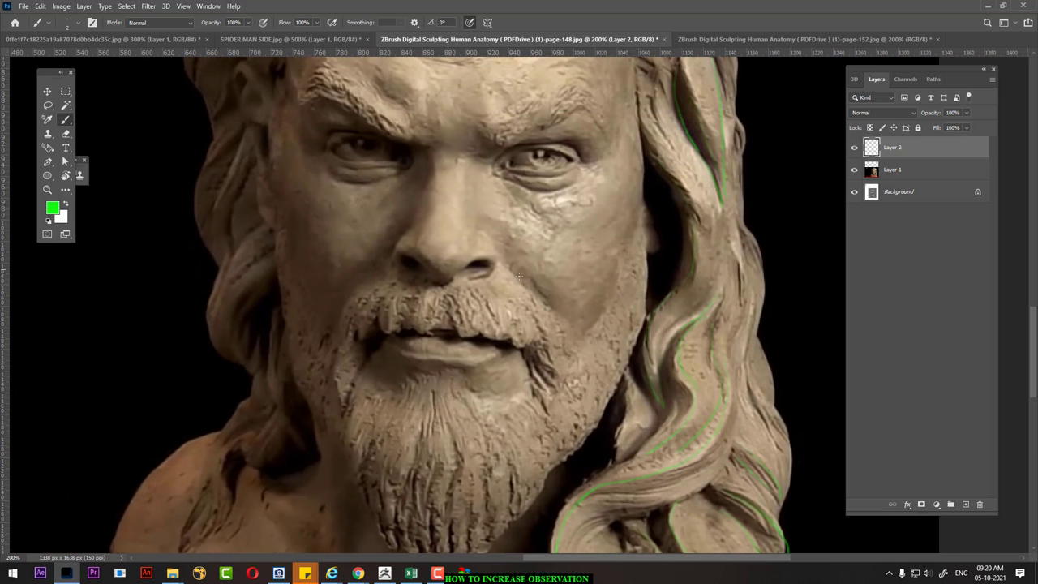
left_click_drag(486, 359, 456, 365)
left_click_drag(393, 344, 436, 359)
left_click_drag(435, 359, 382, 338)
Trace the right eyebrow and the right eye's upper and lower eyelids in green.
scroll(494, 235, "up", 3)
scroll(518, 324, "up", 2)
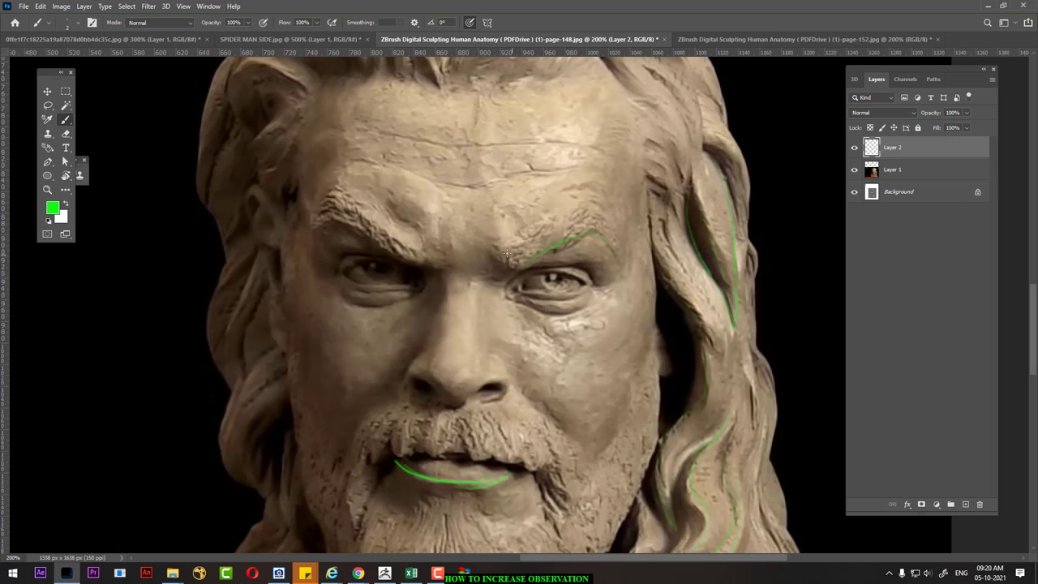
left_click_drag(506, 257, 561, 215)
mouse_move(563, 276)
left_mouse_down()
mouse_move(585, 284)
mouse_move(505, 294)
left_mouse_up()
mouse_move(593, 278)
left_mouse_down()
mouse_move(529, 270)
mouse_move(507, 290)
left_mouse_up()
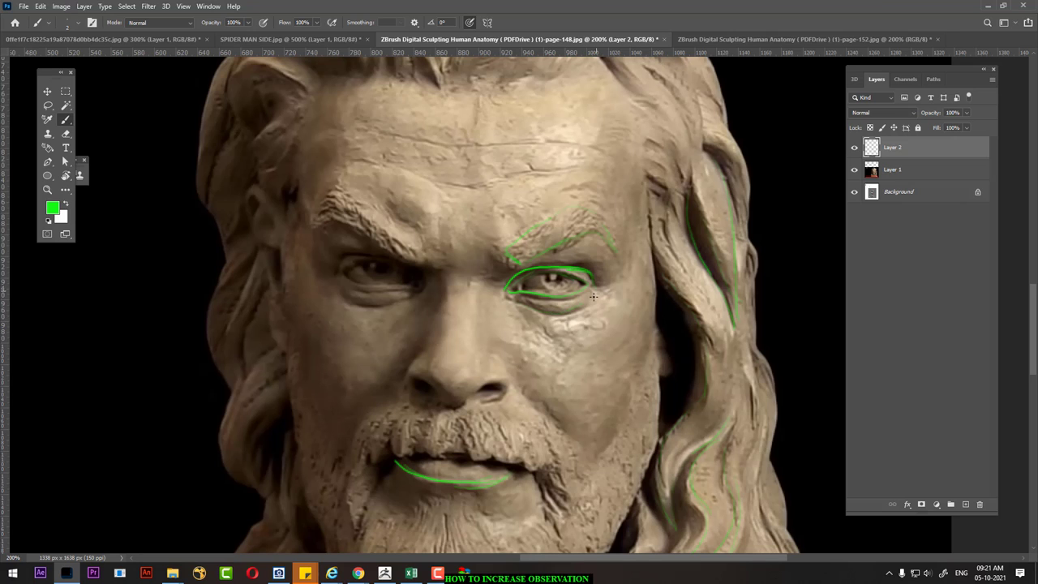
left_click_drag(590, 297, 560, 313)
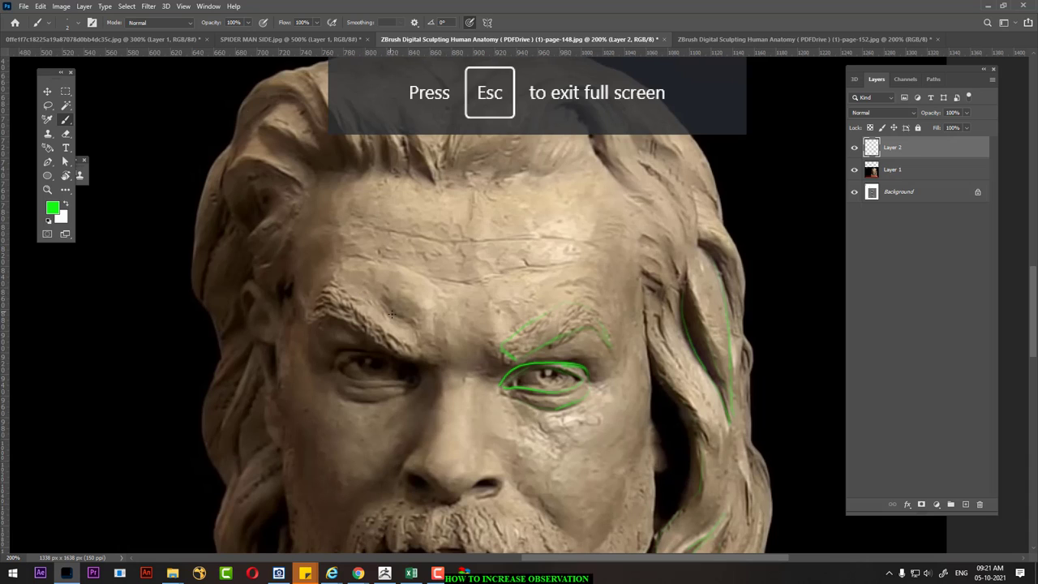
Trace the left eyebrow, brow ridge and left eyelids, undoing one stray stroke.
left_click_drag(363, 295, 402, 322)
left_click_drag(441, 285, 323, 262)
mouse_move(411, 356)
left_mouse_down()
mouse_move(353, 333)
mouse_move(308, 332)
left_mouse_up()
left_click_drag(410, 369, 374, 361)
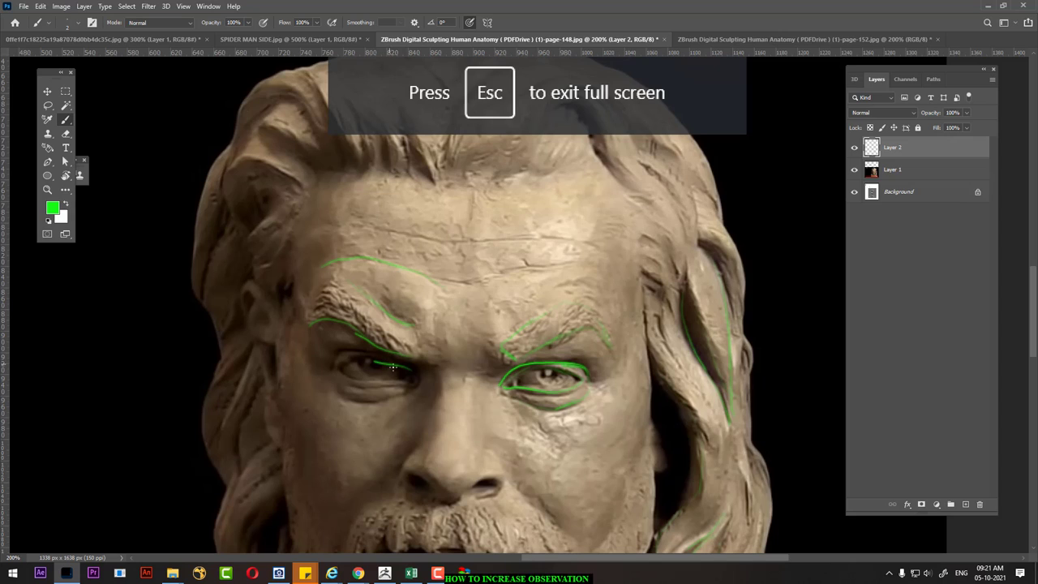
key("ctrl+z")
mouse_move(405, 380)
left_mouse_down()
mouse_move(357, 382)
mouse_move(336, 368)
mouse_move(375, 358)
mouse_move(406, 369)
mouse_move(406, 381)
left_mouse_up()
scroll(438, 386, "down", 5)
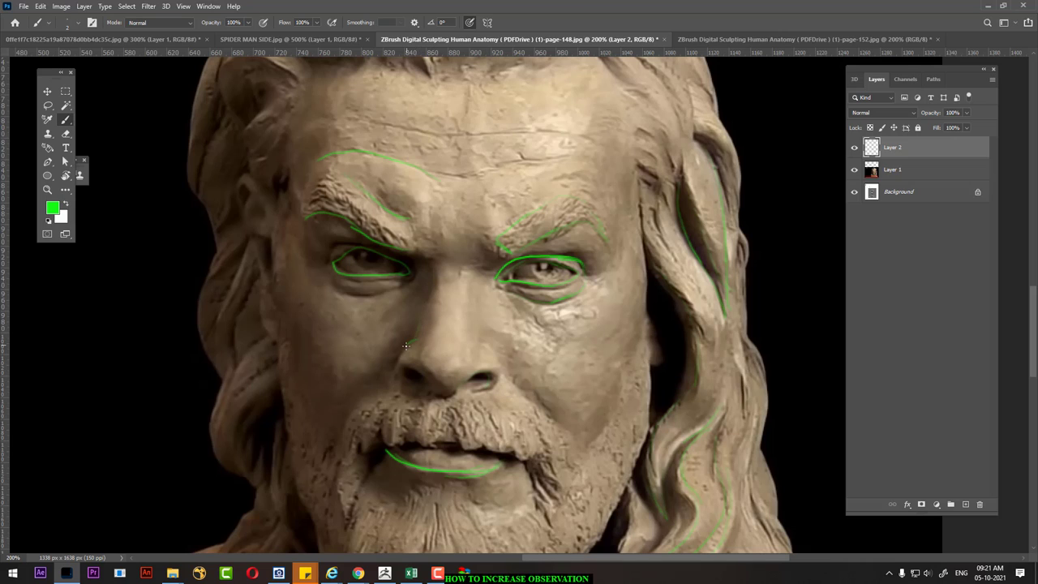
Trace both sides of the nose and the nostril curve in green.
left_click_drag(413, 340, 400, 365)
mouse_move(430, 386)
left_mouse_down()
mouse_move(407, 373)
mouse_move(432, 396)
left_mouse_up()
left_click_drag(489, 349, 503, 373)
Trace the beard strands and its left edge in green, then view the whole bust.
left_click_drag(529, 425, 589, 251)
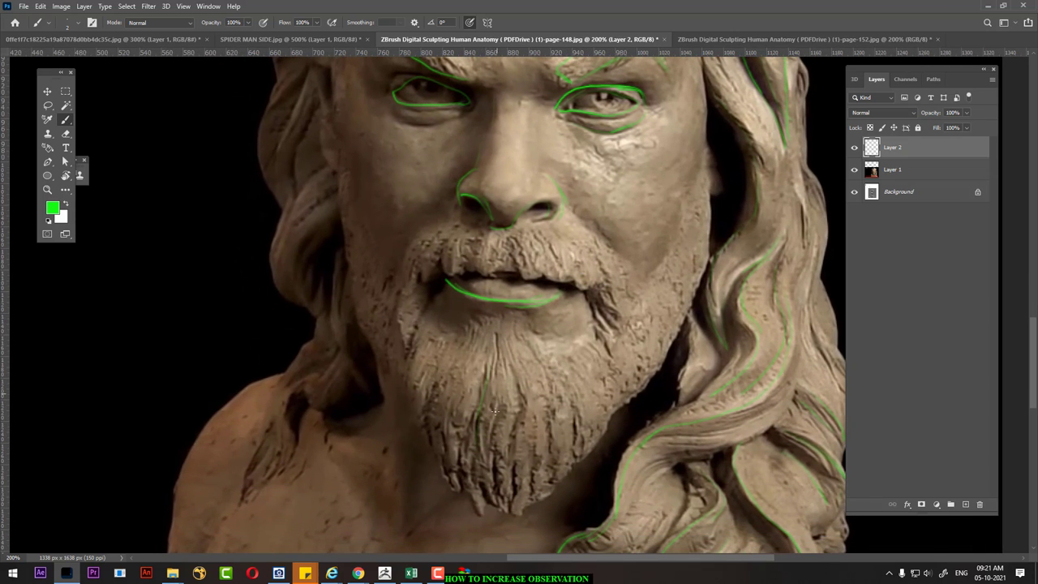
left_click_drag(494, 451, 499, 490)
left_click_drag(510, 368, 520, 512)
left_click_drag(483, 513, 462, 439)
left_click_drag(448, 401, 442, 440)
left_click_drag(436, 380, 432, 431)
left_click_drag(408, 358, 421, 422)
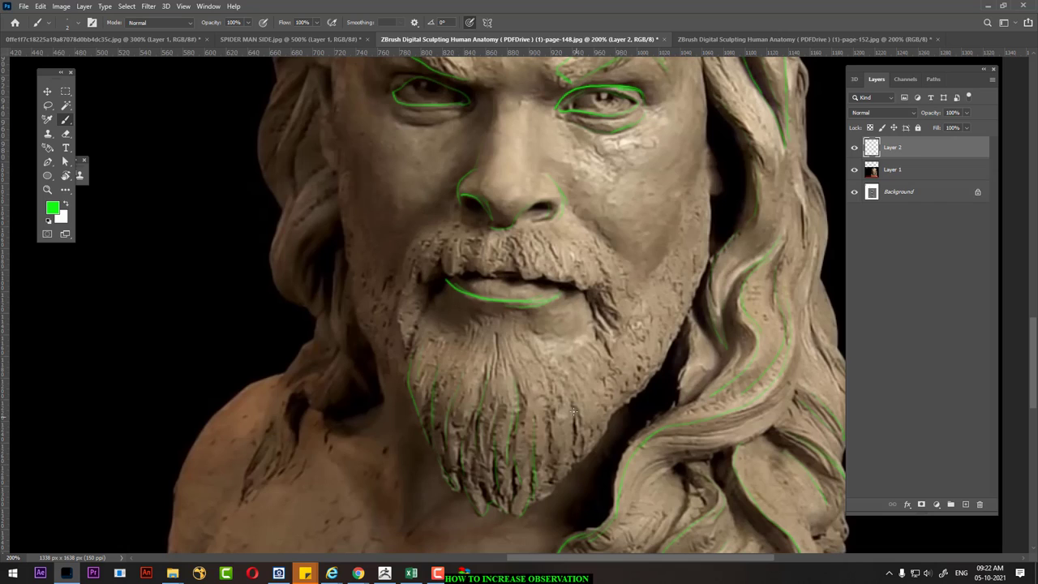
left_click_drag(554, 401, 545, 493)
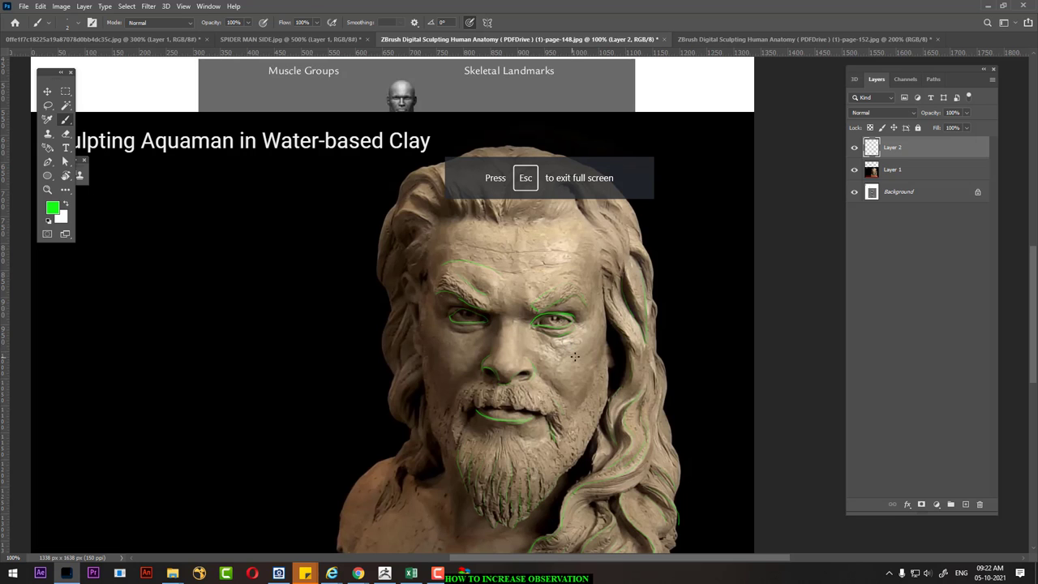
left_click_drag(574, 352, 574, 281)
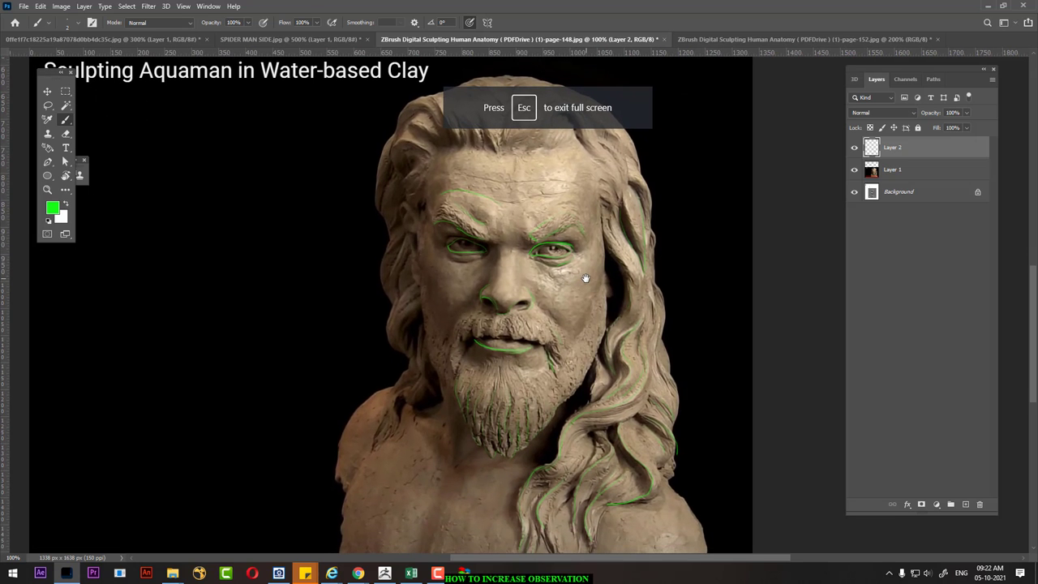
key("alt+Tab")
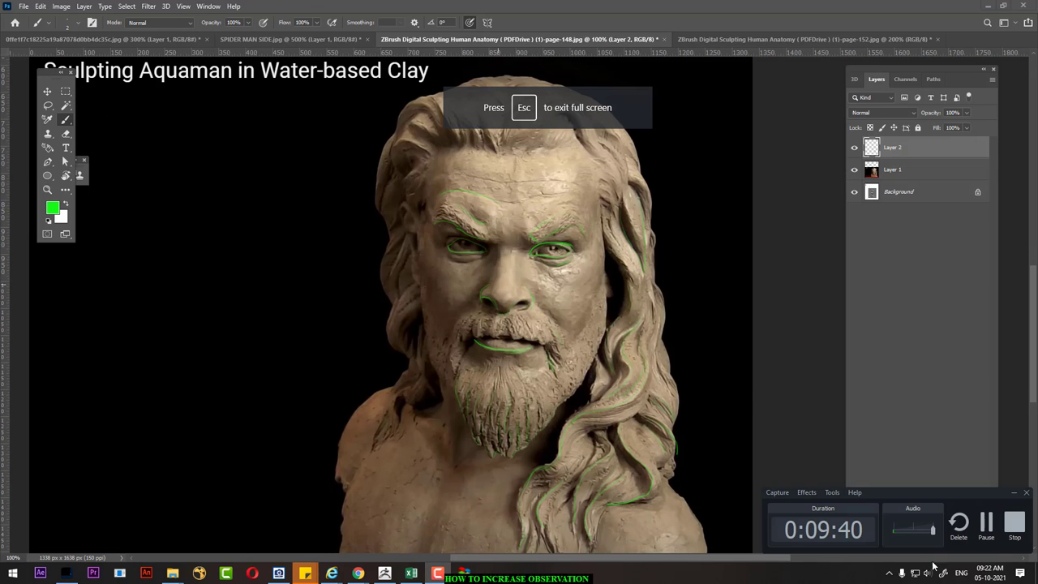